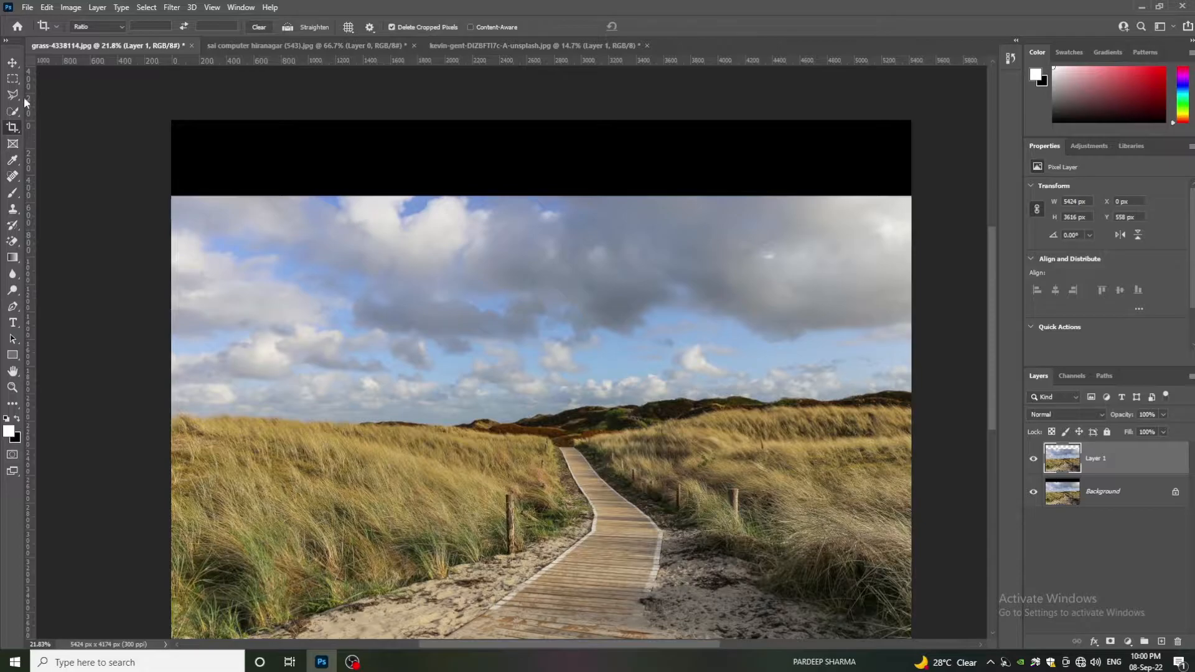
Step: Select the empty black strip above the sky, fill it with content matching the clouds, and deselect
drag(13, 79, 62, 80)
drag(172, 120, 953, 195)
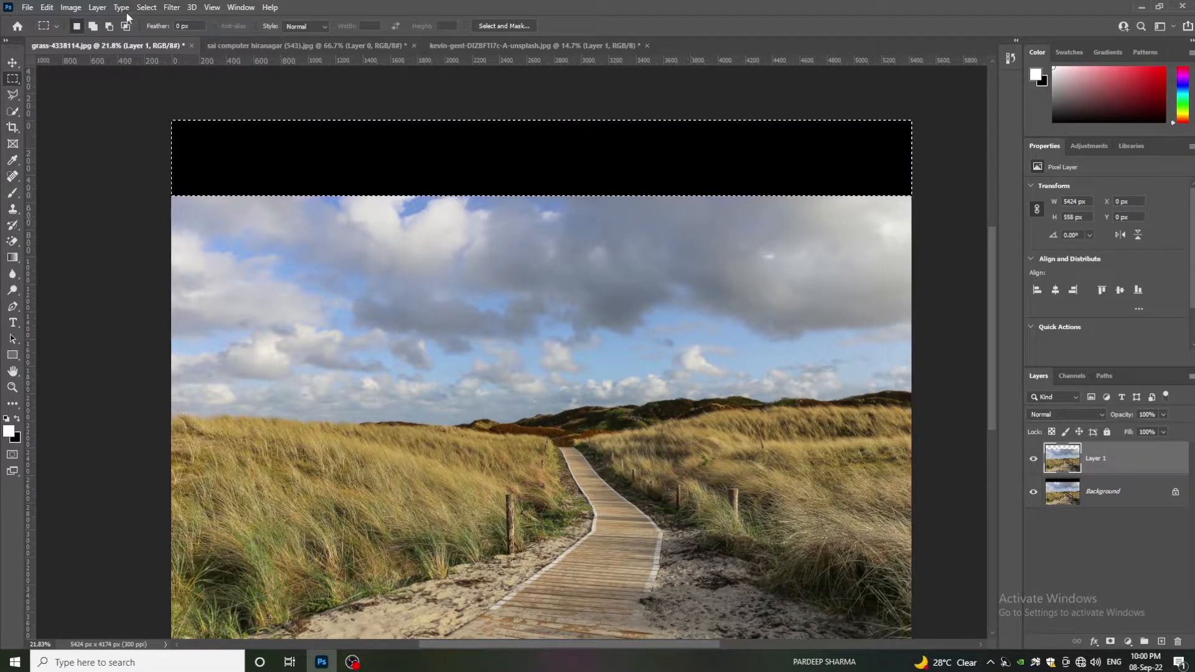
click(45, 8)
click(69, 203)
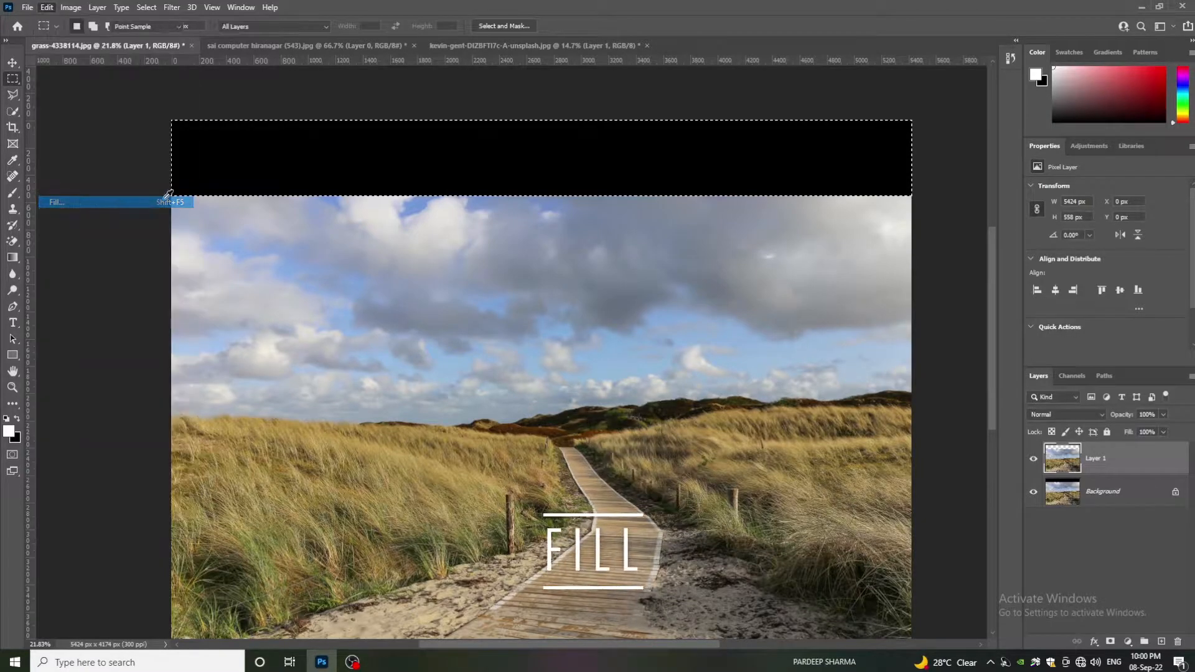
click(675, 169)
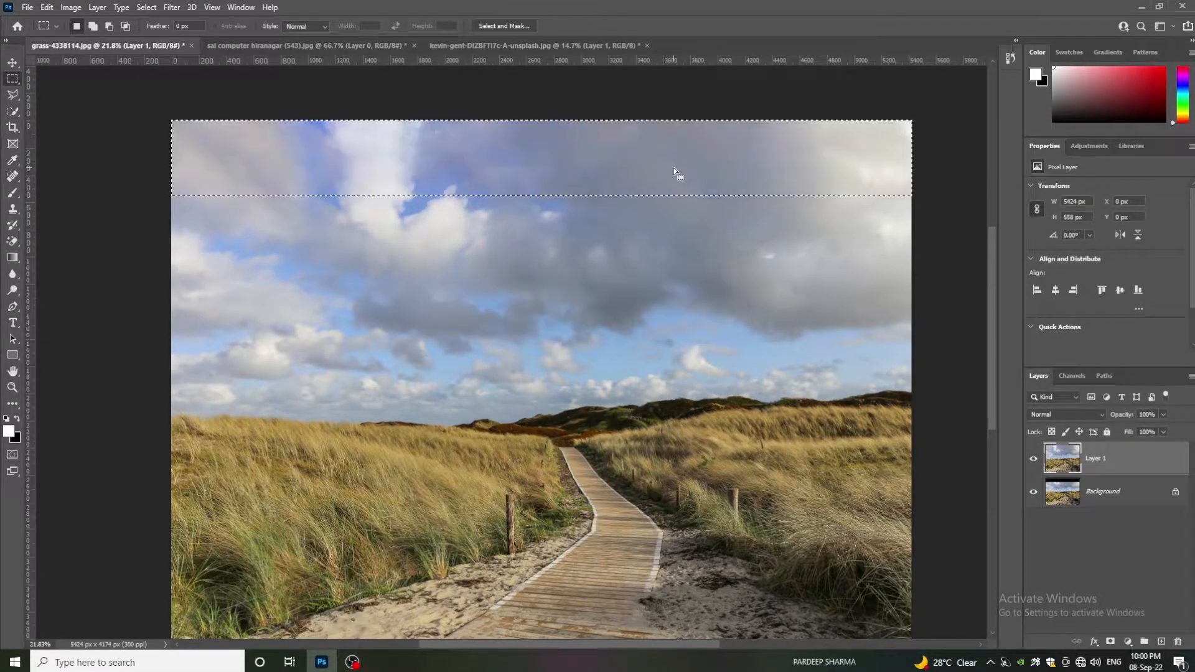
key(ctrl+d)
scroll(551, 246, down, 2)
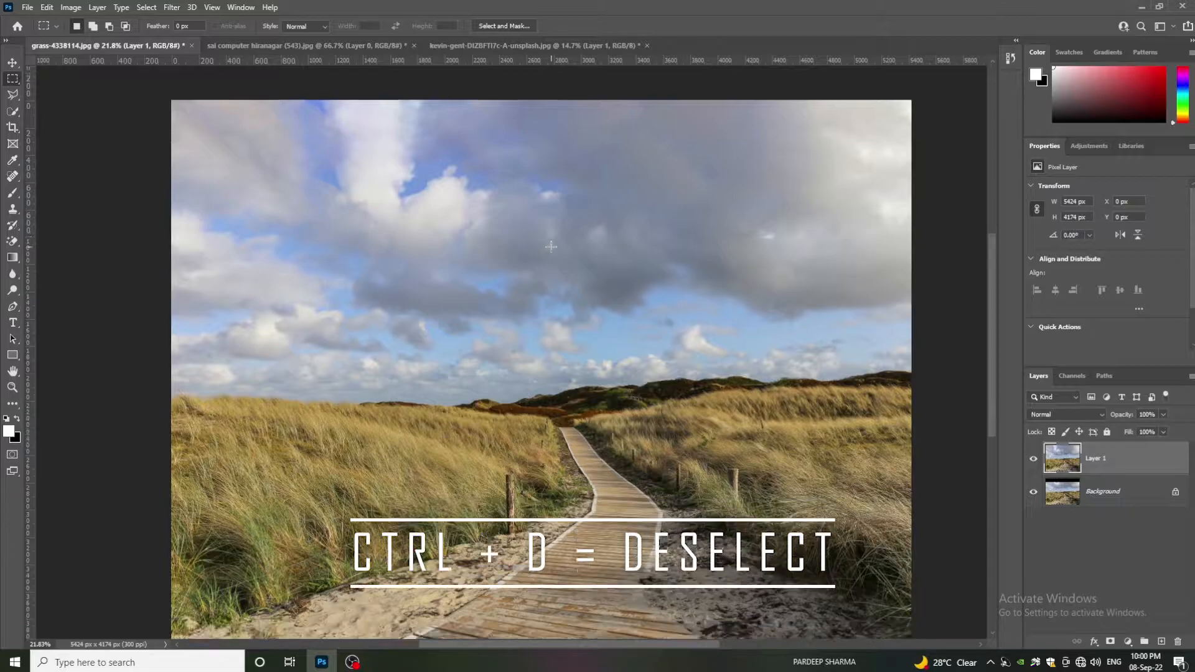
scroll(551, 247, up, 1)
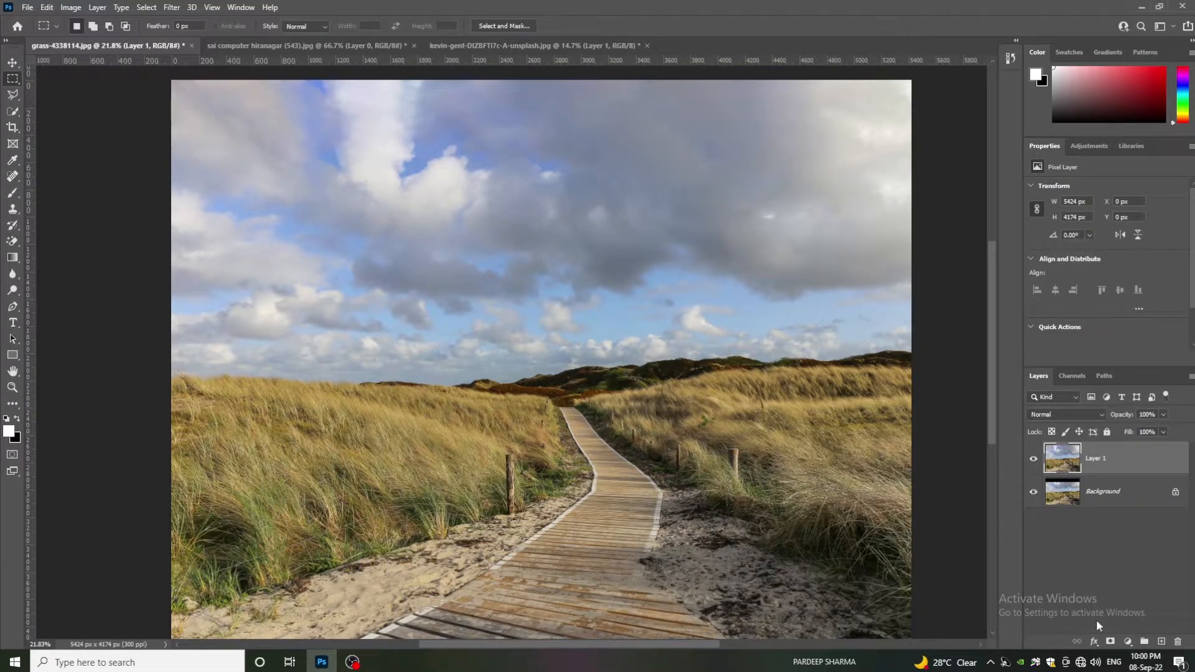
Step: Add a Color Balance adjustment layer with midtones set to Cyan-Red -18 and Magenta-Green +25
click(1128, 641)
click(1122, 521)
drag(1089, 216, 1105, 240)
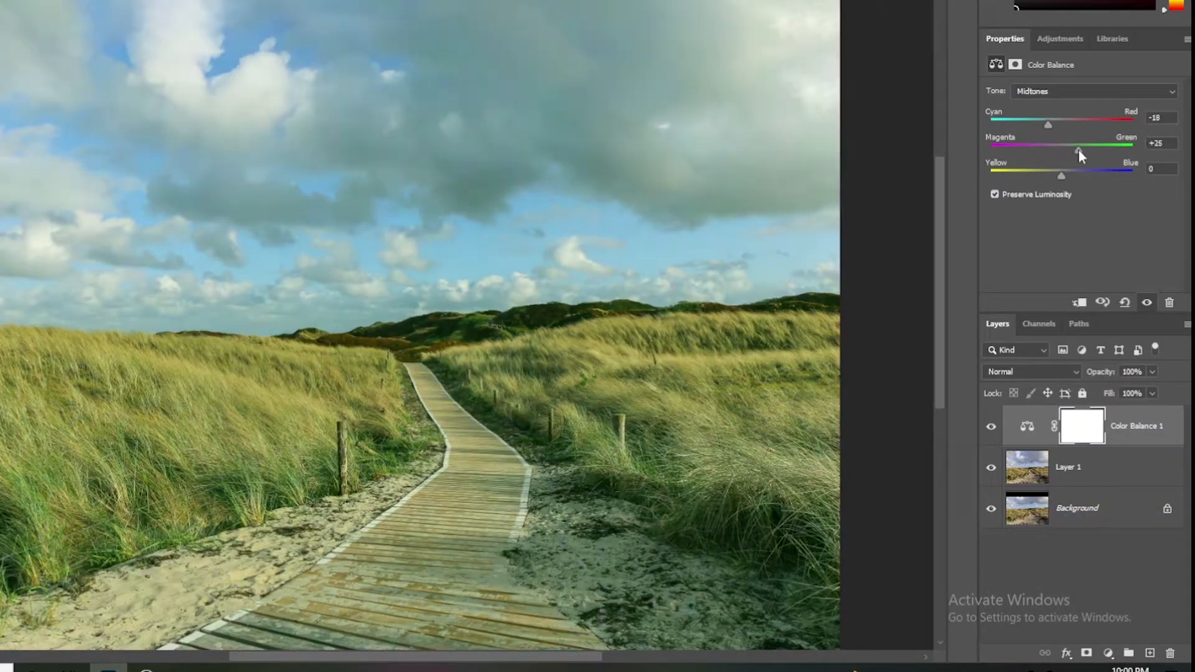
Step: Set the Color Balance shadows to Magenta-Green +20 and shift the highlights toward green
click(1066, 92)
click(1064, 104)
drag(1062, 150, 1075, 149)
click(1059, 91)
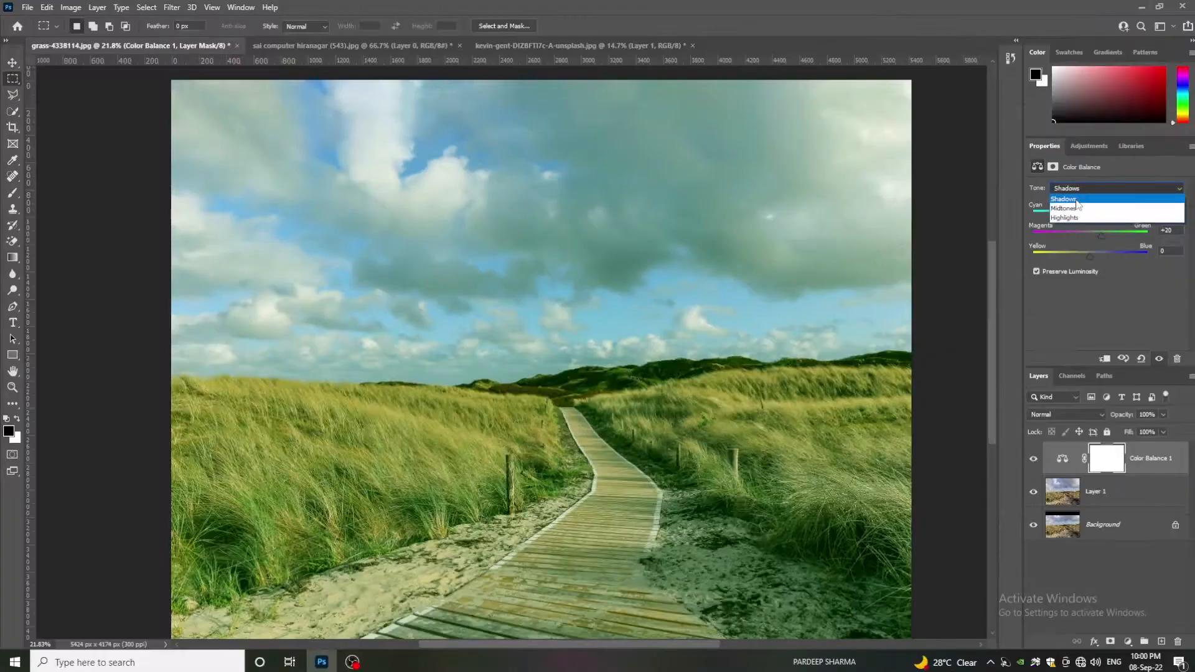
click(1077, 209)
click(1083, 220)
drag(1090, 235, 1108, 251)
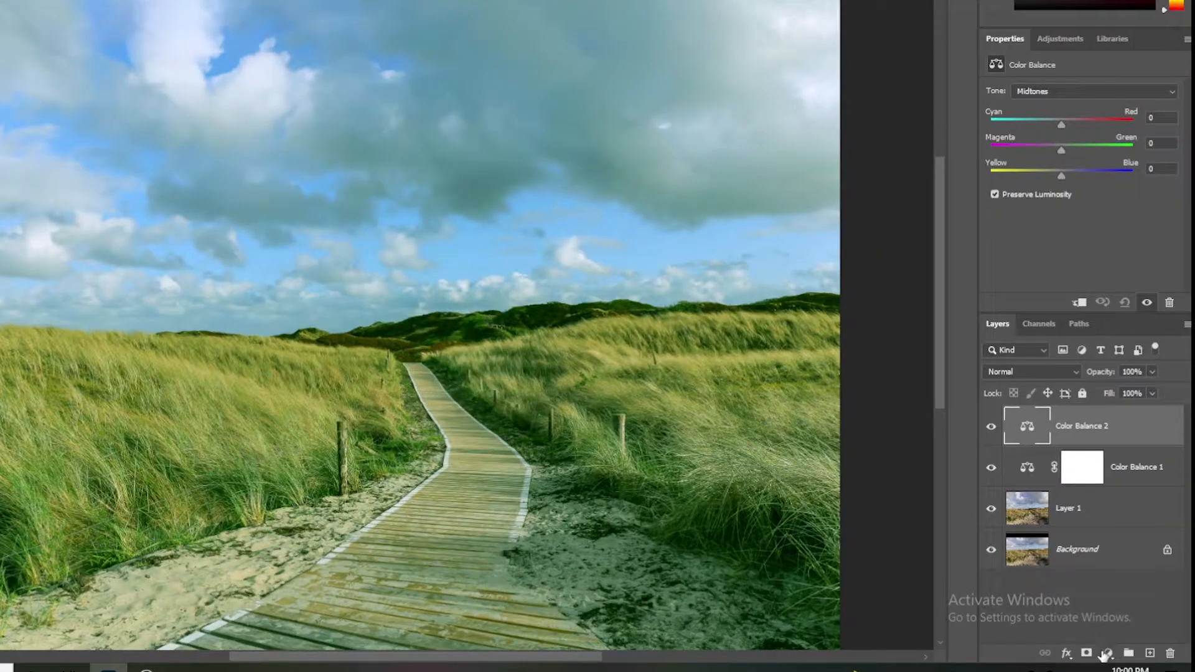
Step: Add a Levels adjustment layer and darken the landscape by setting the midtone input level to 0.68
click(1129, 642)
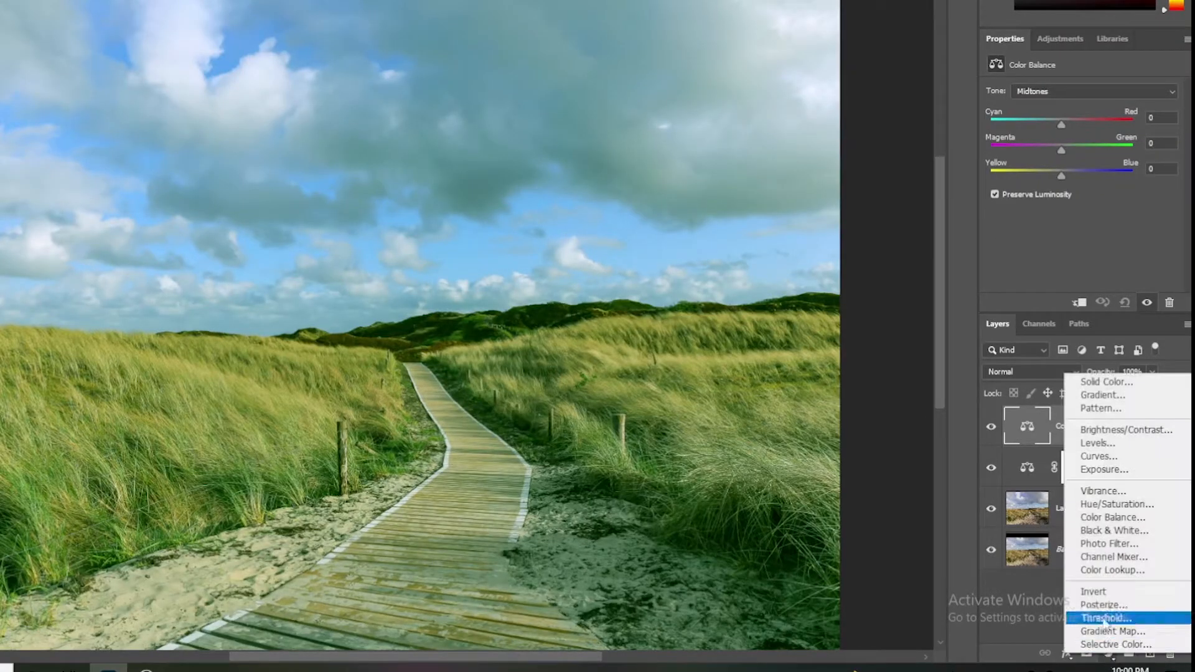
click(1097, 445)
drag(1124, 279, 1133, 277)
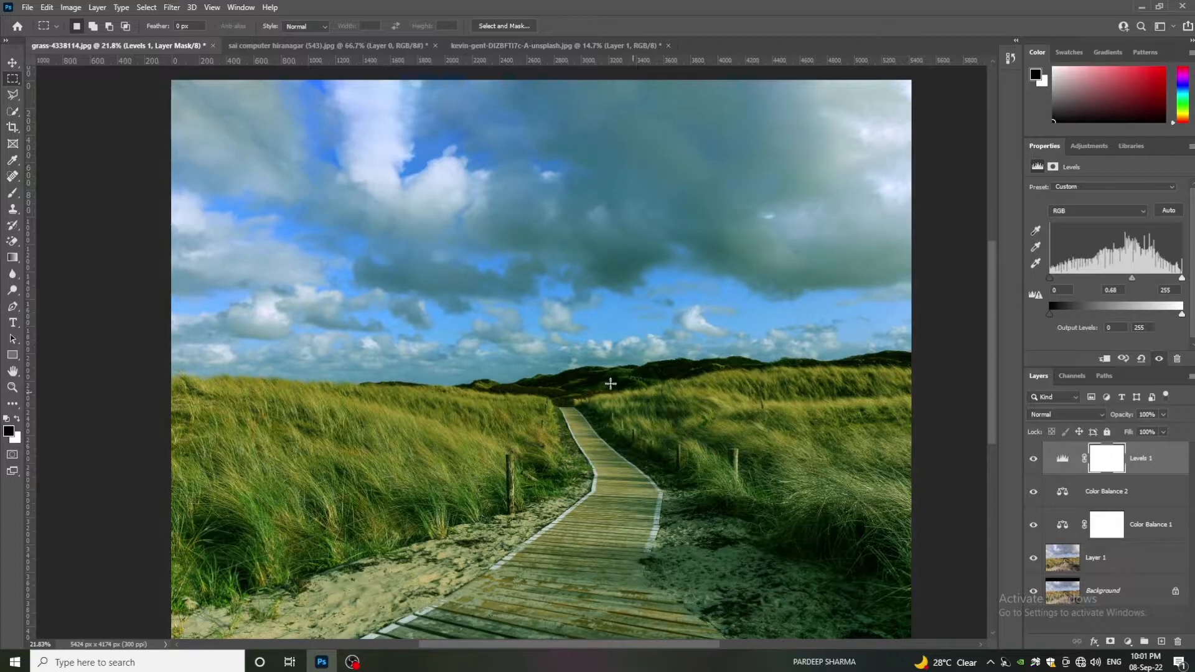
Step: Copy the ram cutout from its own document and paste it into the grass landscape document
click(297, 48)
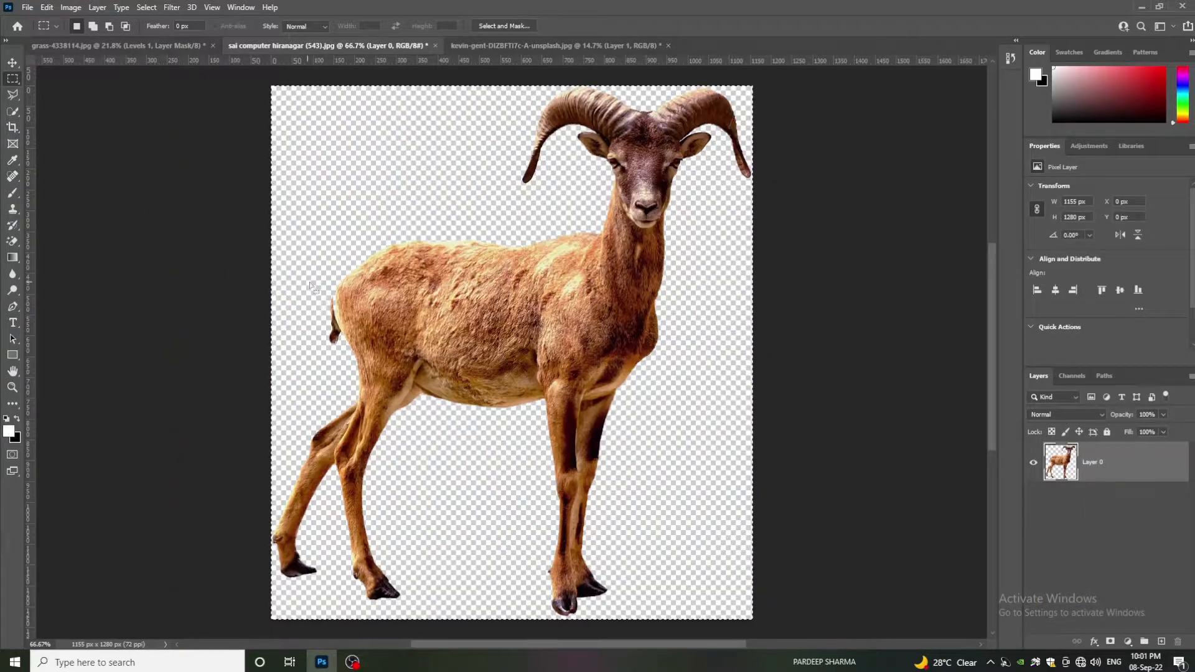
click(119, 45)
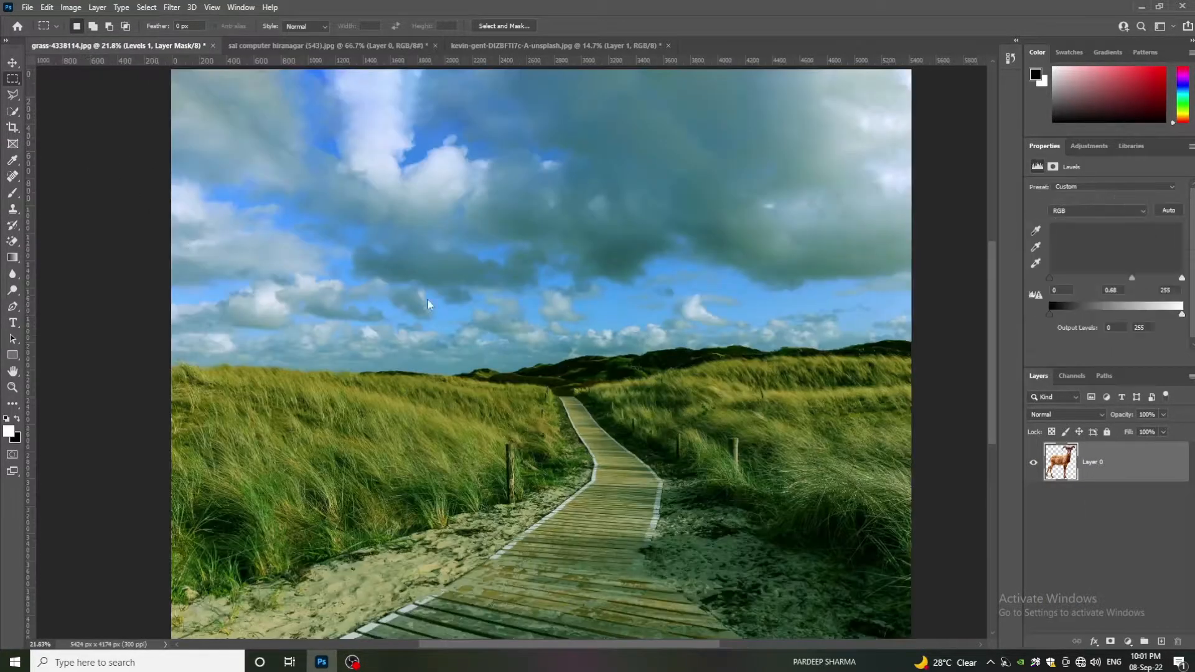
key(ctrl+v)
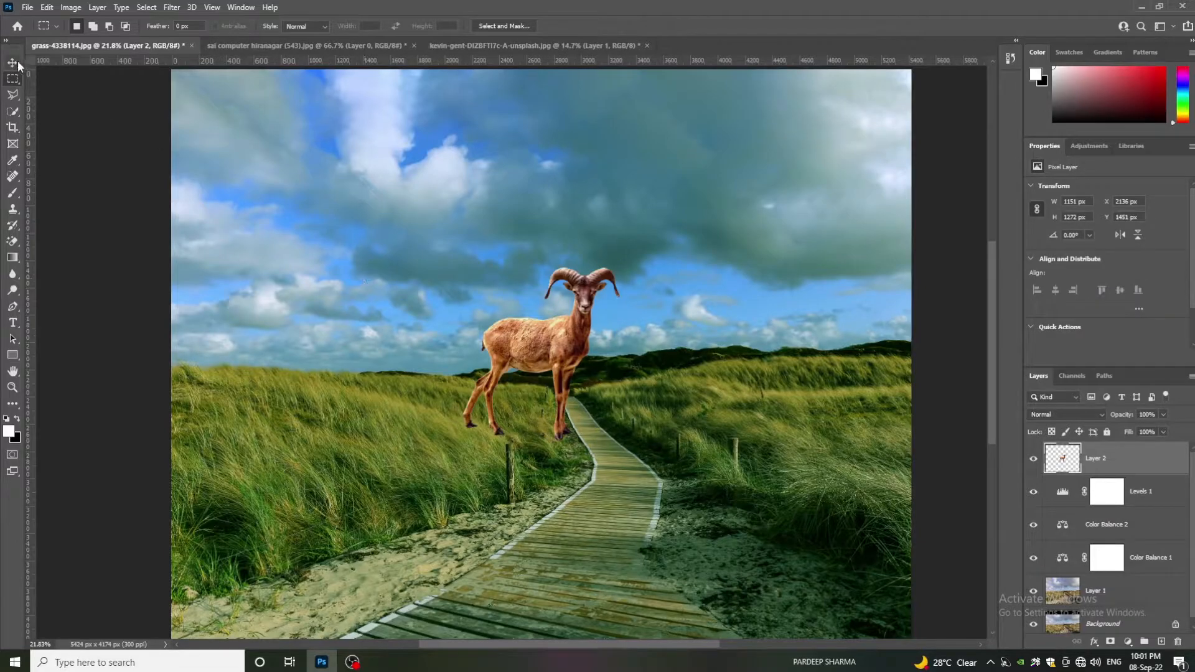
Step: Scale the pasted ram up to about 2675 x 2448 px and place it standing over the boardwalk
click(17, 61)
key(ctrl+t)
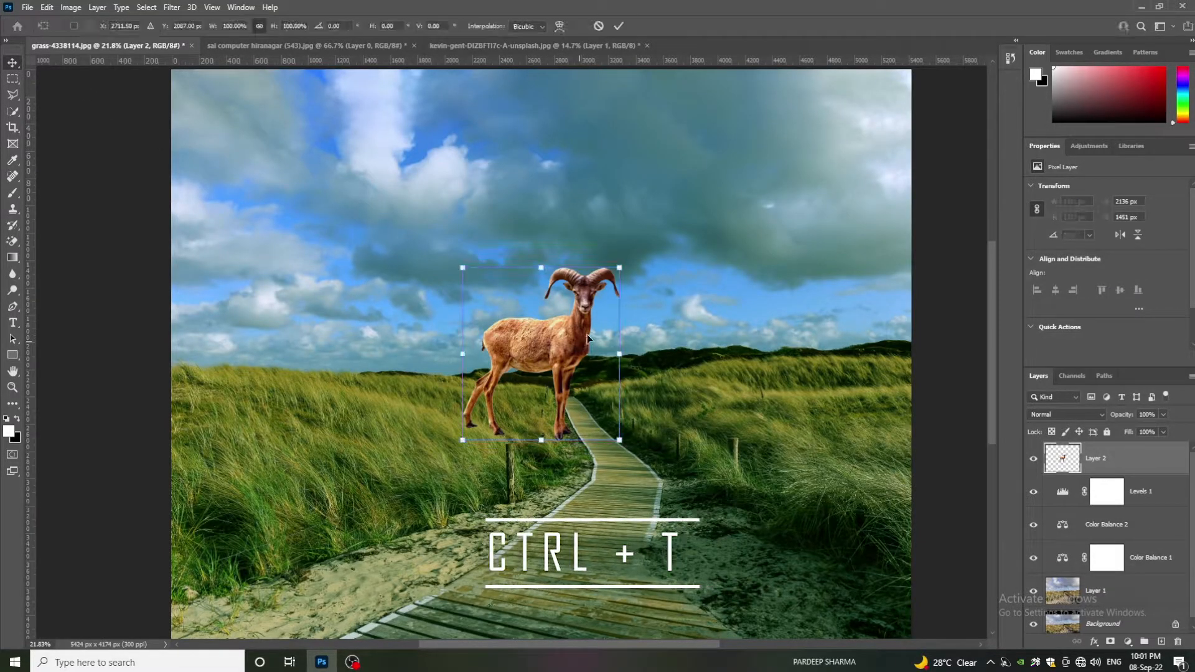
drag(621, 269, 831, 110)
drag(669, 285, 574, 310)
key(Return)
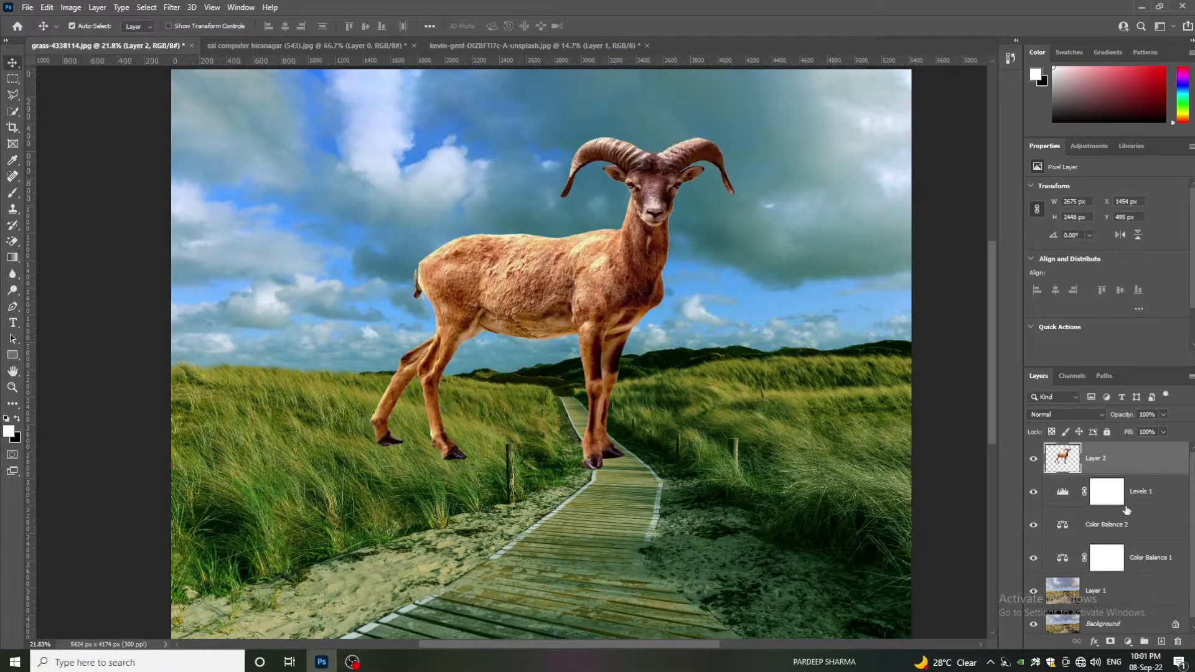
Step: Delete the unused Color Balance 2 adjustment layer
click(1125, 508)
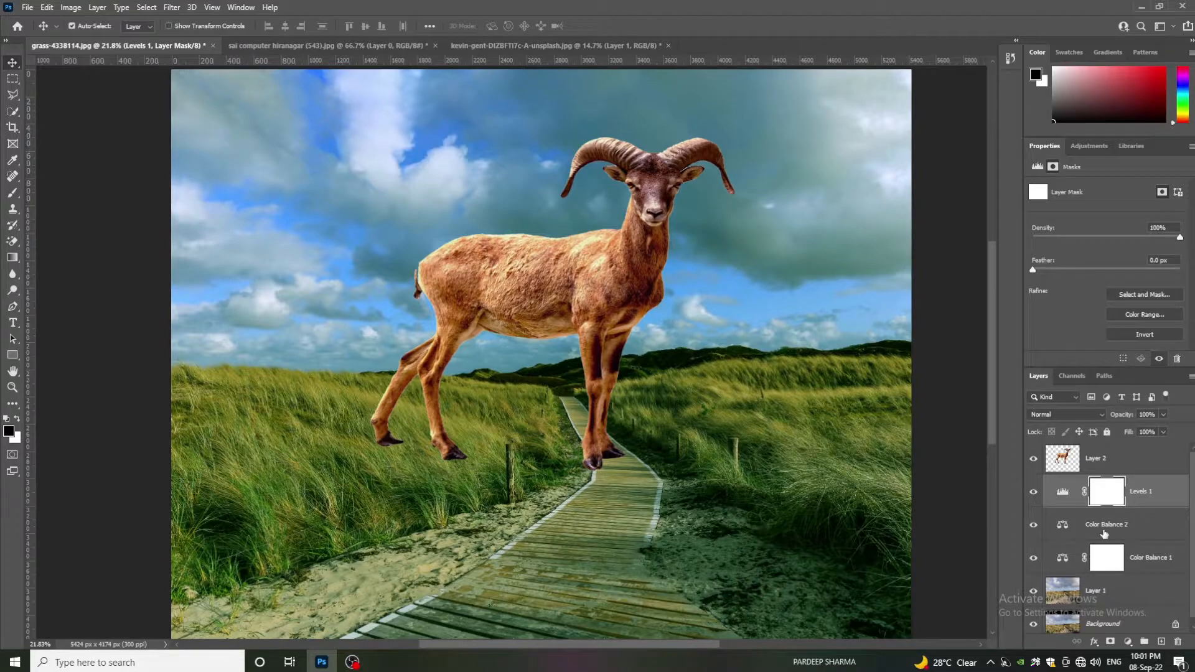
click(1111, 534)
key(Delete)
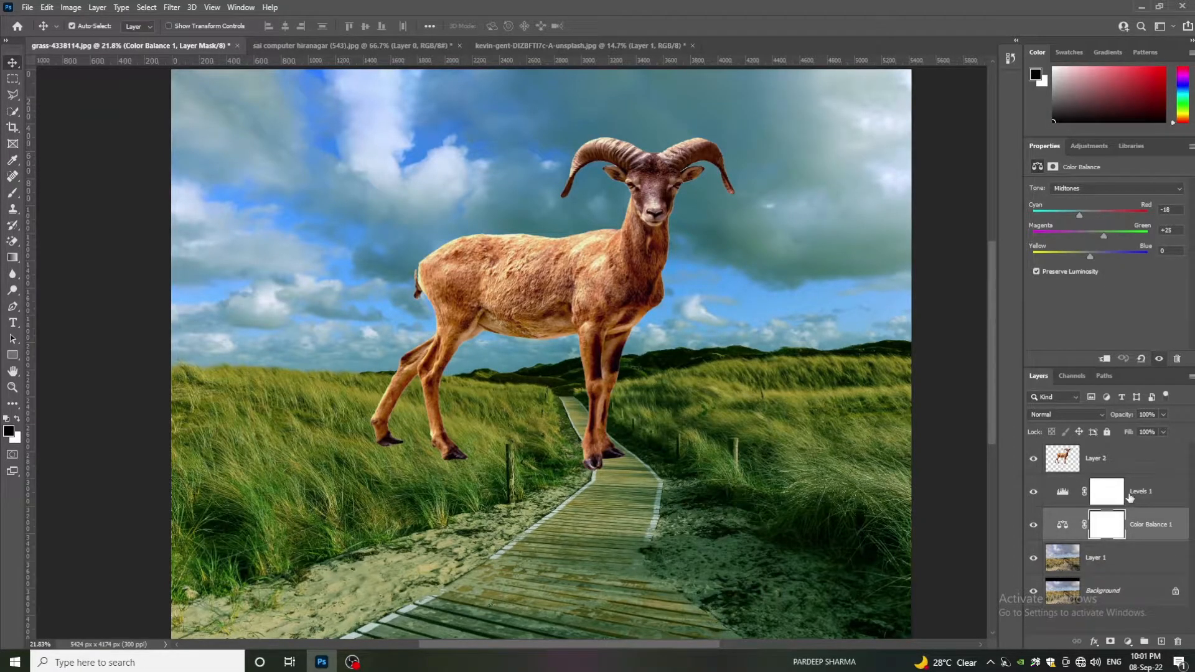
Step: Duplicate the Levels 1 and Color Balance 1 adjustment layers together
click(1128, 498)
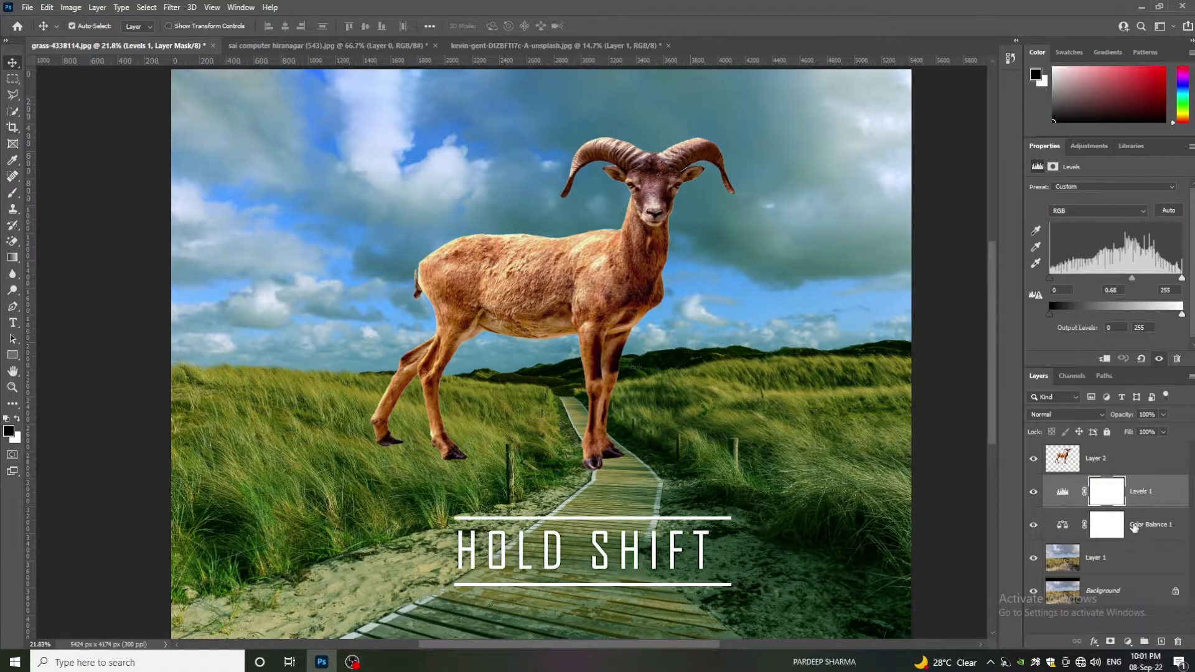
shift+click(1135, 531)
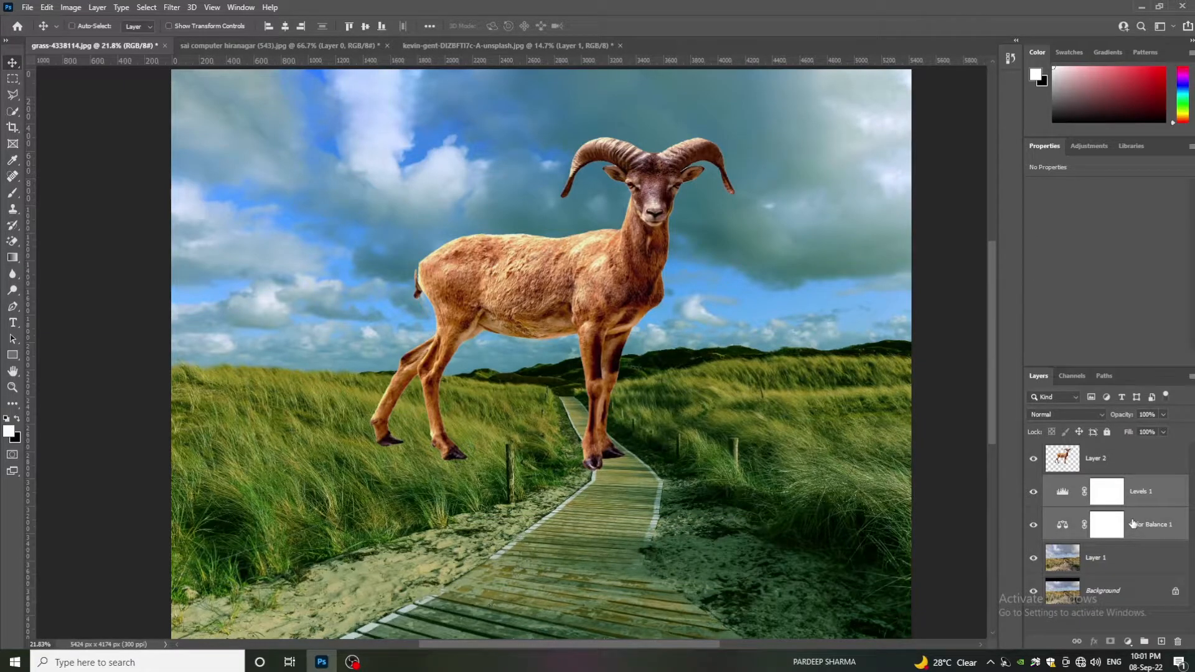
key(ctrl+j)
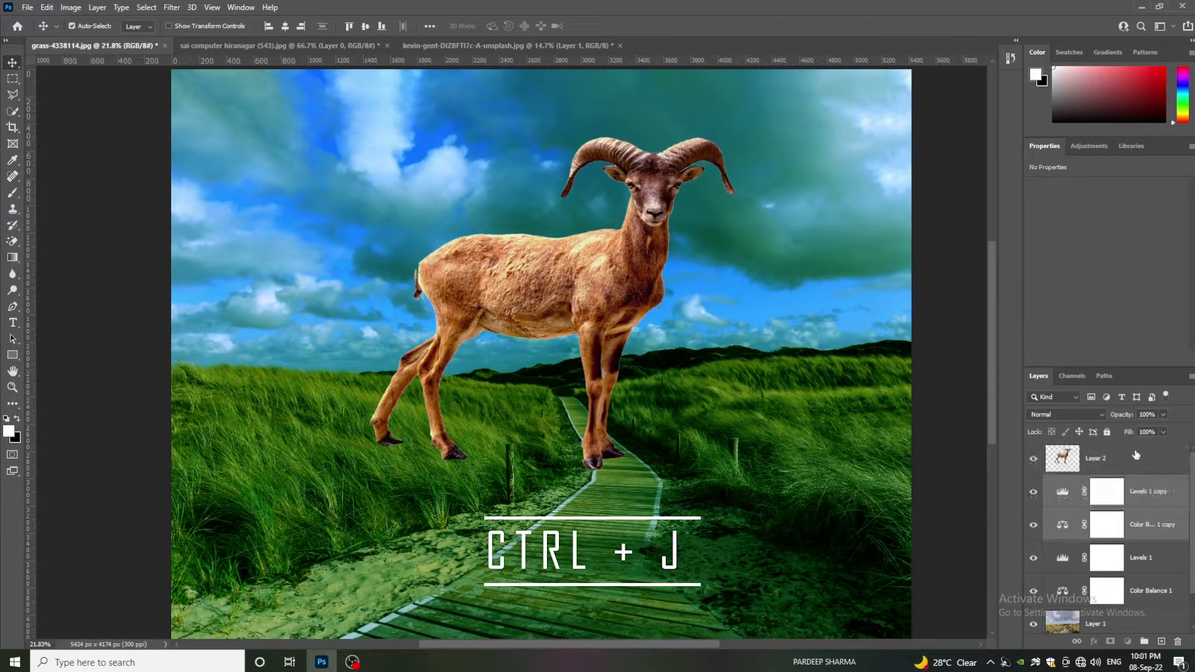
Step: Move the ram layer beneath the duplicated Levels and Color Balance layers and clip both copies to it
drag(1136, 452, 1146, 539)
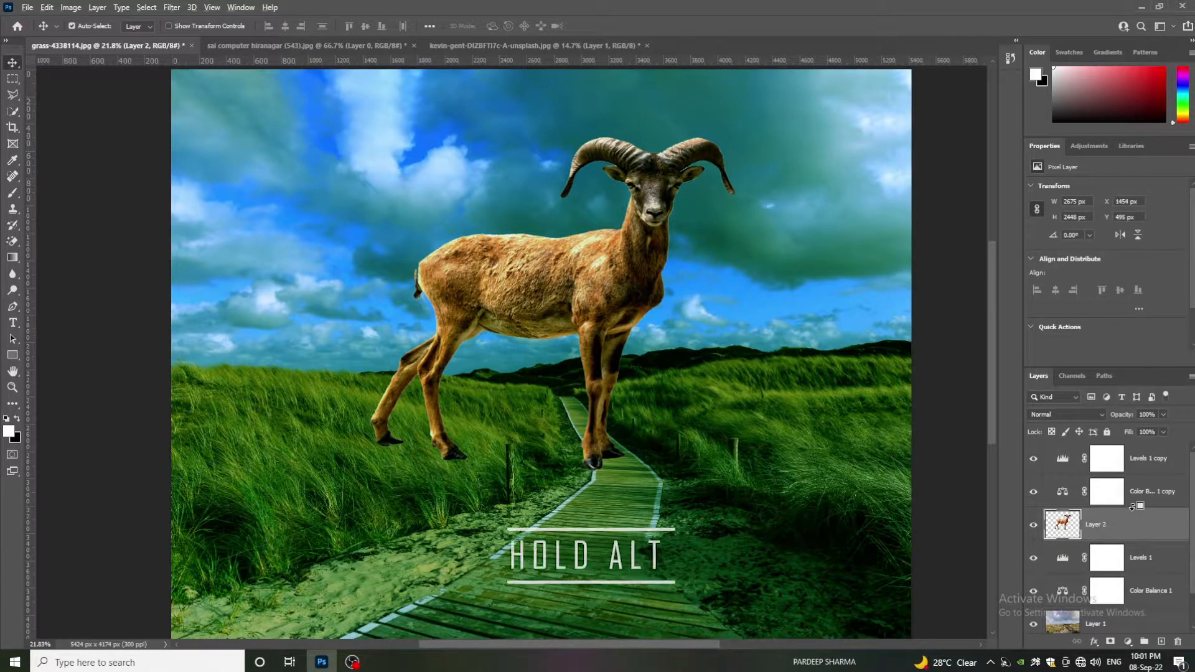
alt+click(1130, 508)
alt+click(1126, 472)
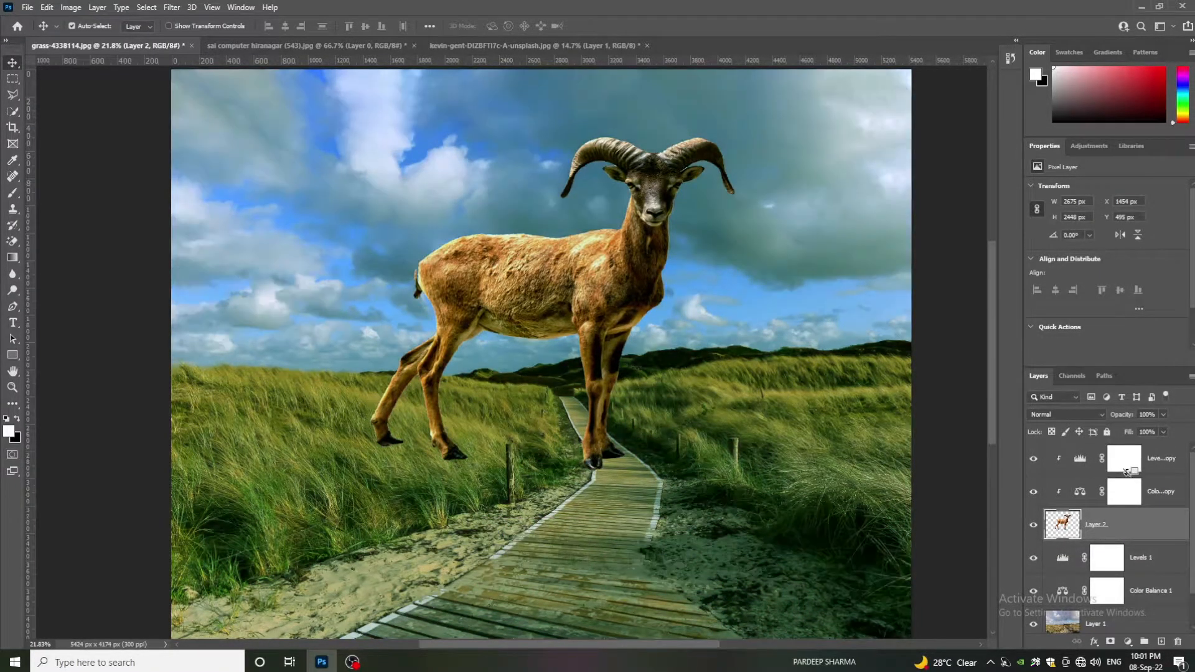
Step: Reduce the clipped Levels copy's opacity to 57%, and select the clipped Color Balance copy
click(1124, 459)
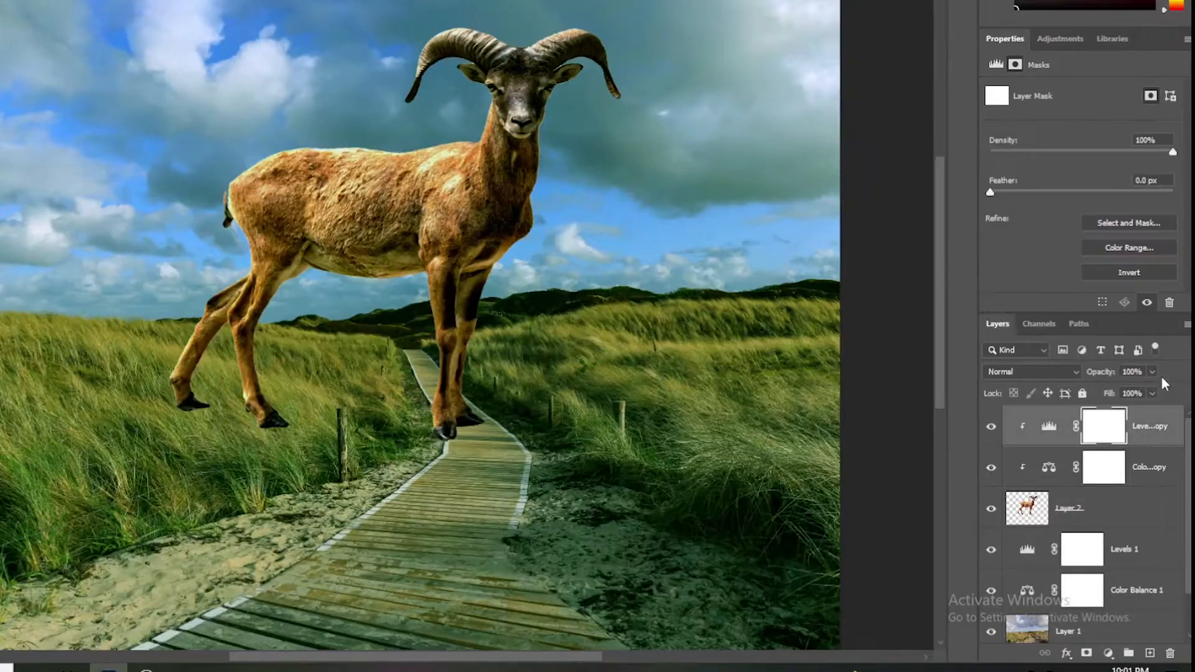
drag(1141, 391, 1124, 393)
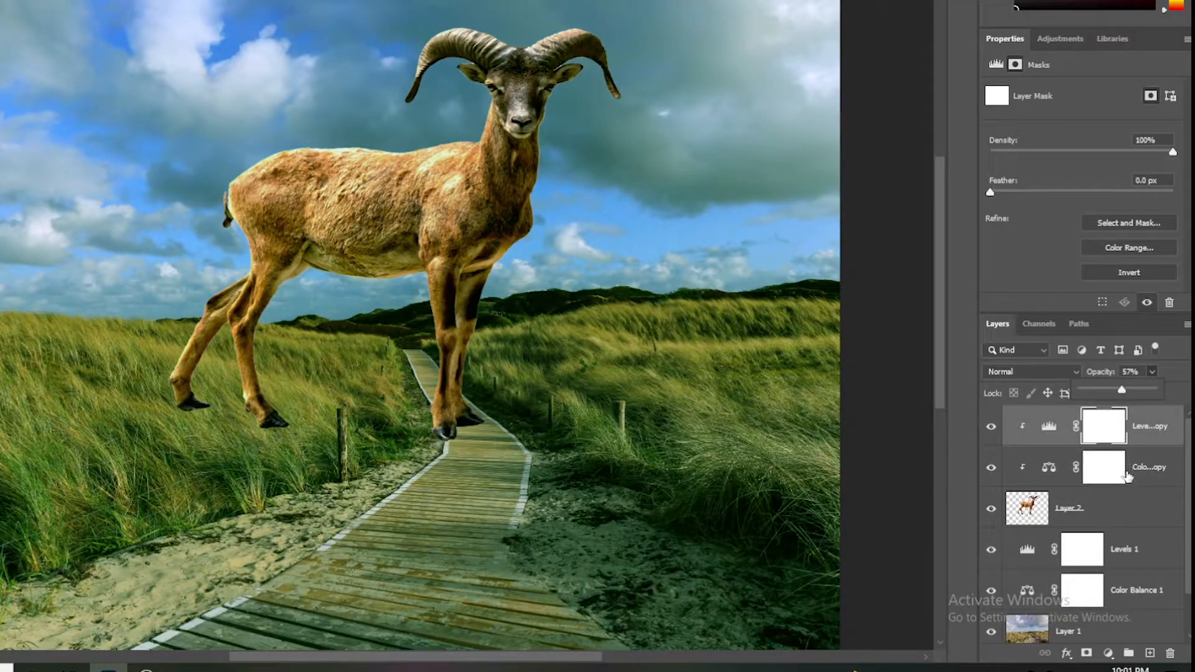
click(1149, 470)
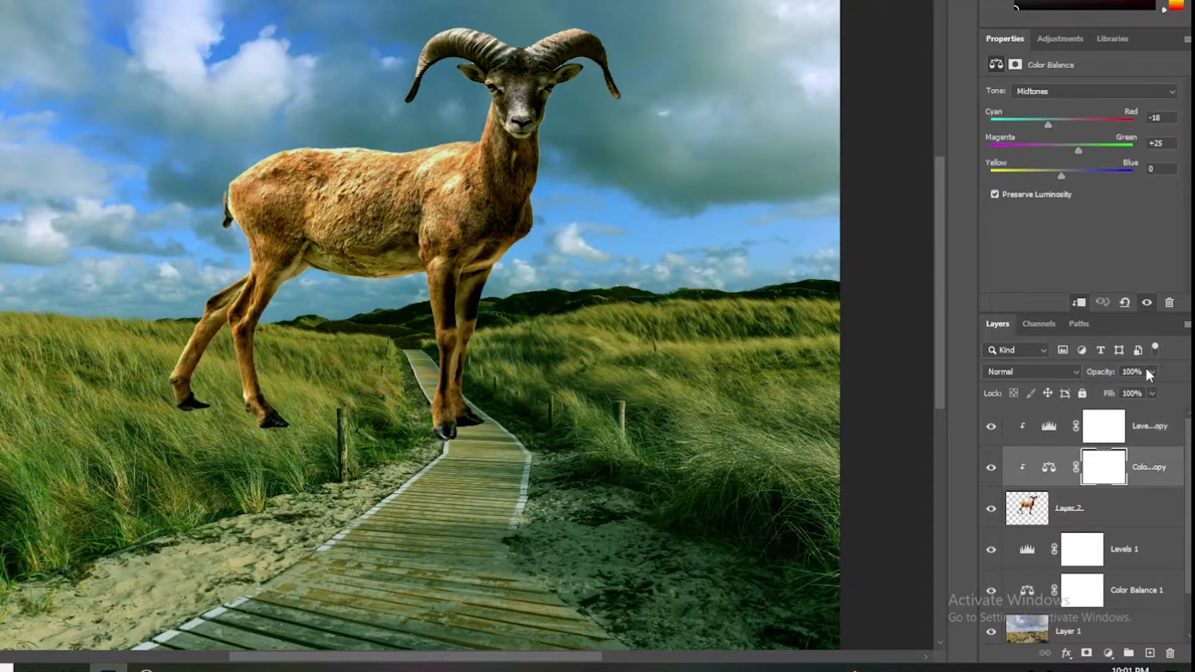
Step: Move the ram slightly down and to the left, to about X 1284 px, Y 669 px
scroll(509, 337, down, 5)
scroll(509, 334, up, 5)
scroll(510, 334, down, 1)
drag(413, 241, 389, 268)
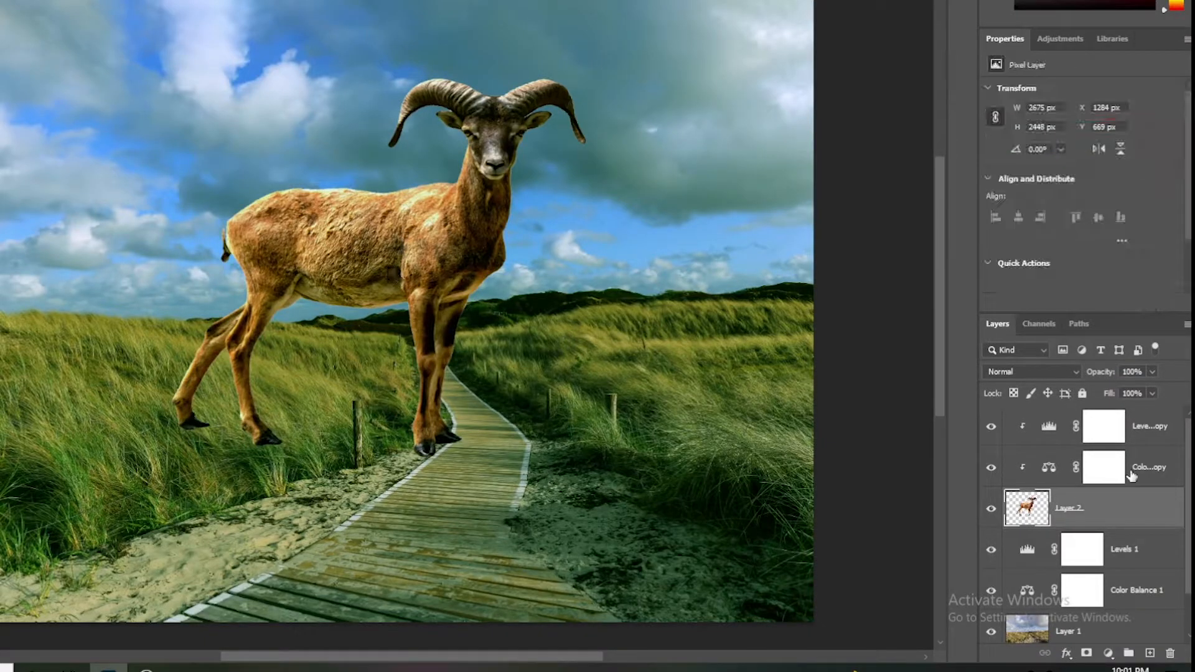
Step: Set the opacity of the Levels copy clipped to the ram to 41%
click(1121, 433)
click(1152, 372)
drag(1164, 388, 1122, 391)
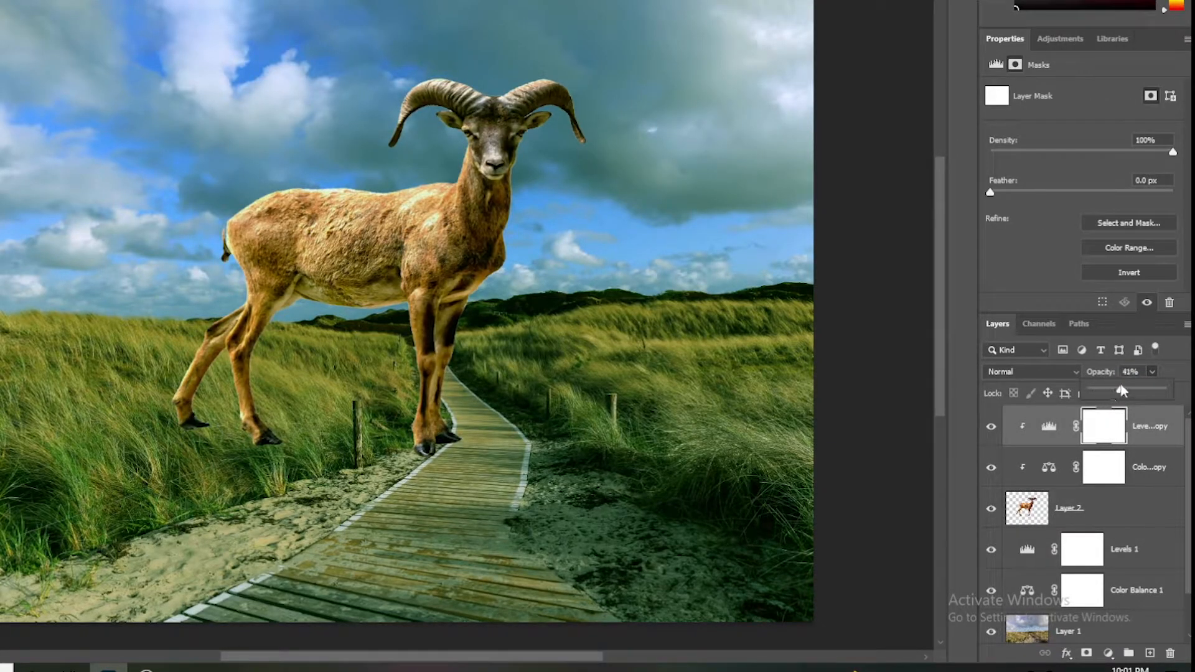
click(293, 143)
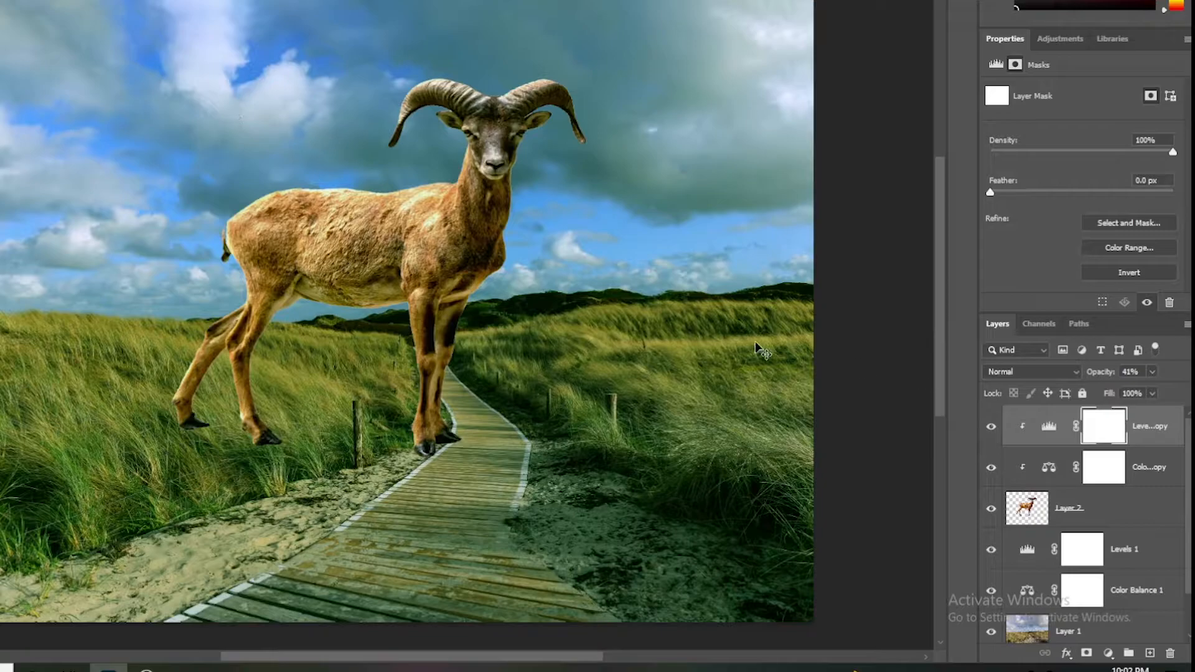
Step: Add a layer mask to the ram layer and brush black over the legs and lower belly so they fade into the background
click(425, 296)
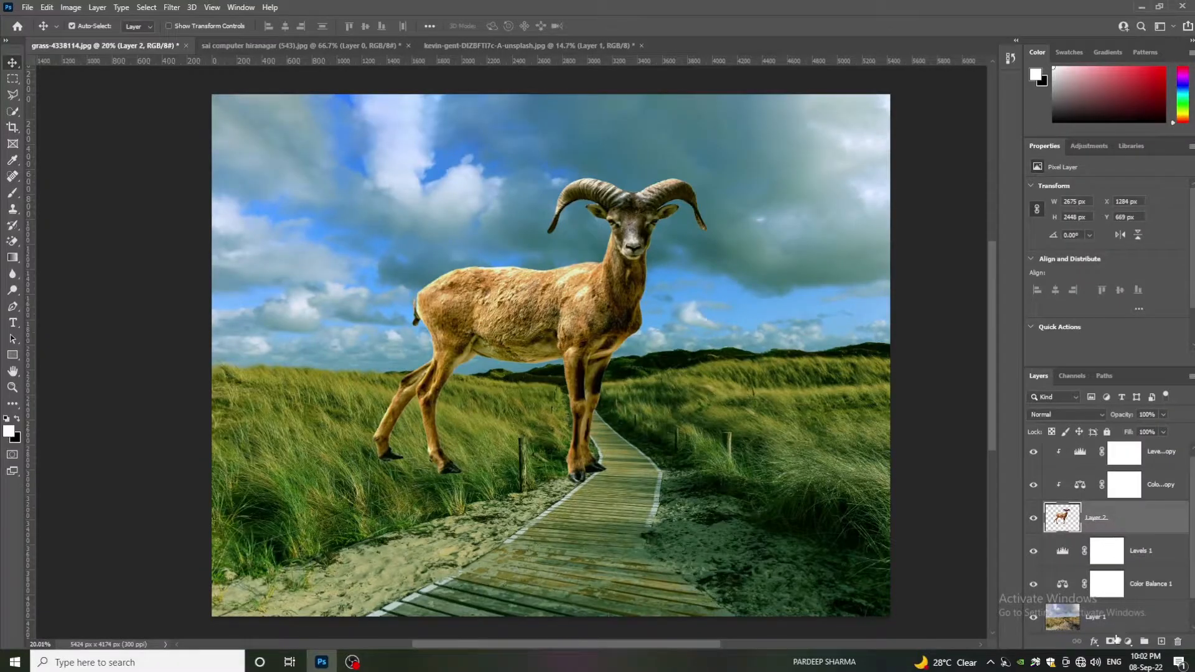
click(1111, 642)
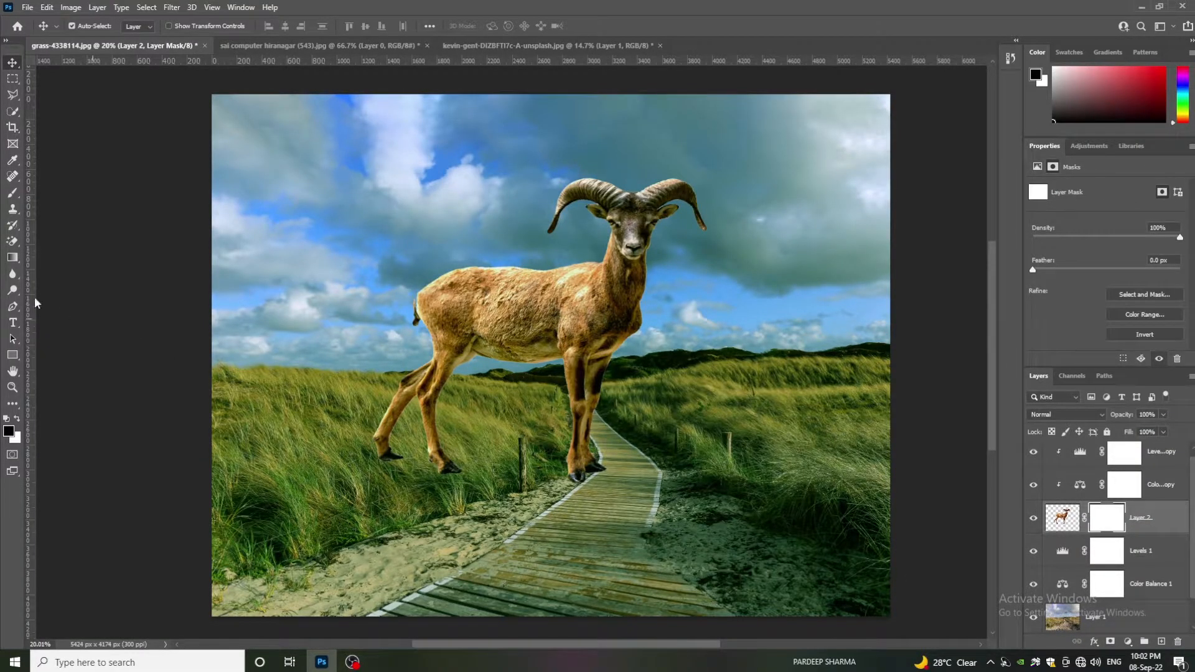
right_click(13, 194)
click(59, 192)
mouse_move(430, 449)
mouse_down()
mouse_move(572, 434)
mouse_move(596, 383)
mouse_move(305, 380)
mouse_move(310, 401)
mouse_up()
scroll(581, 430, up, 3)
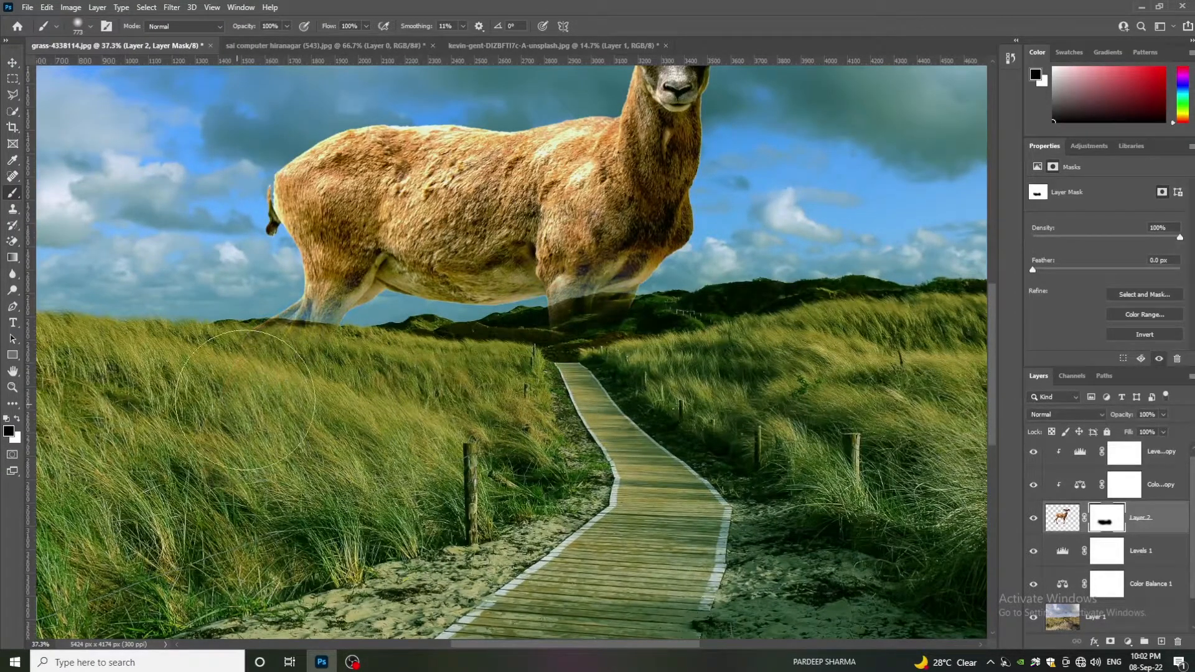
scroll(424, 439, down, 6)
scroll(424, 438, up, 3)
scroll(392, 408, up, 2)
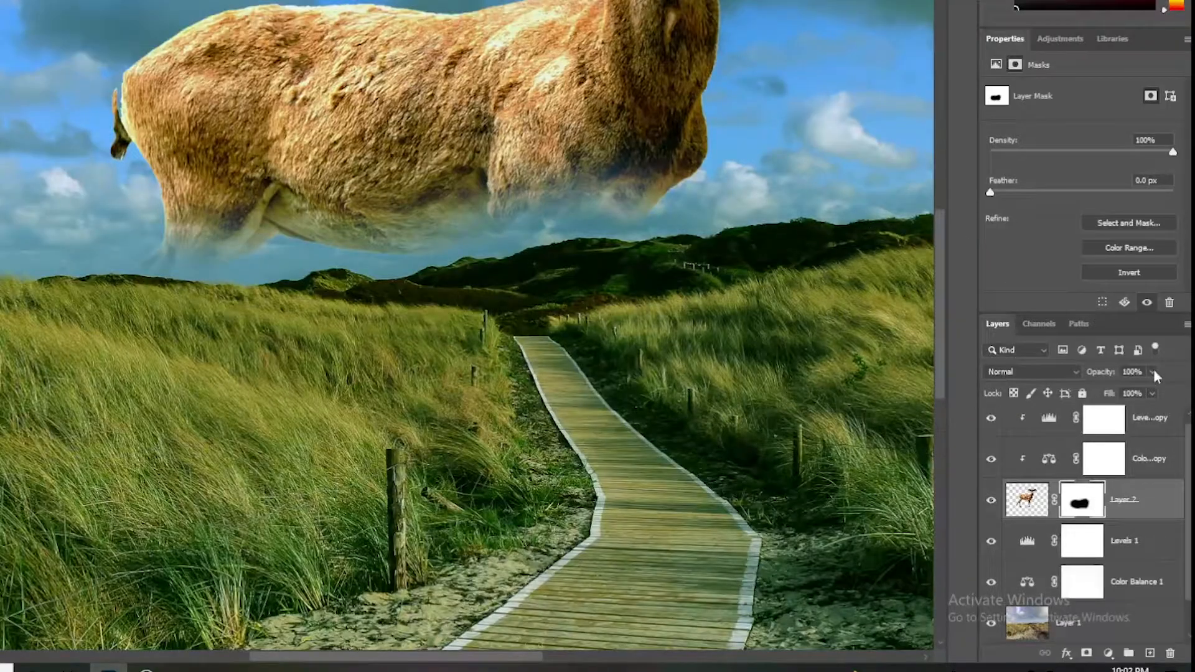
Step: Lower the ram layer's opacity to 78% to blend the animal into the cloudy sky
click(1153, 372)
click(1129, 390)
scroll(729, 371, down, 2)
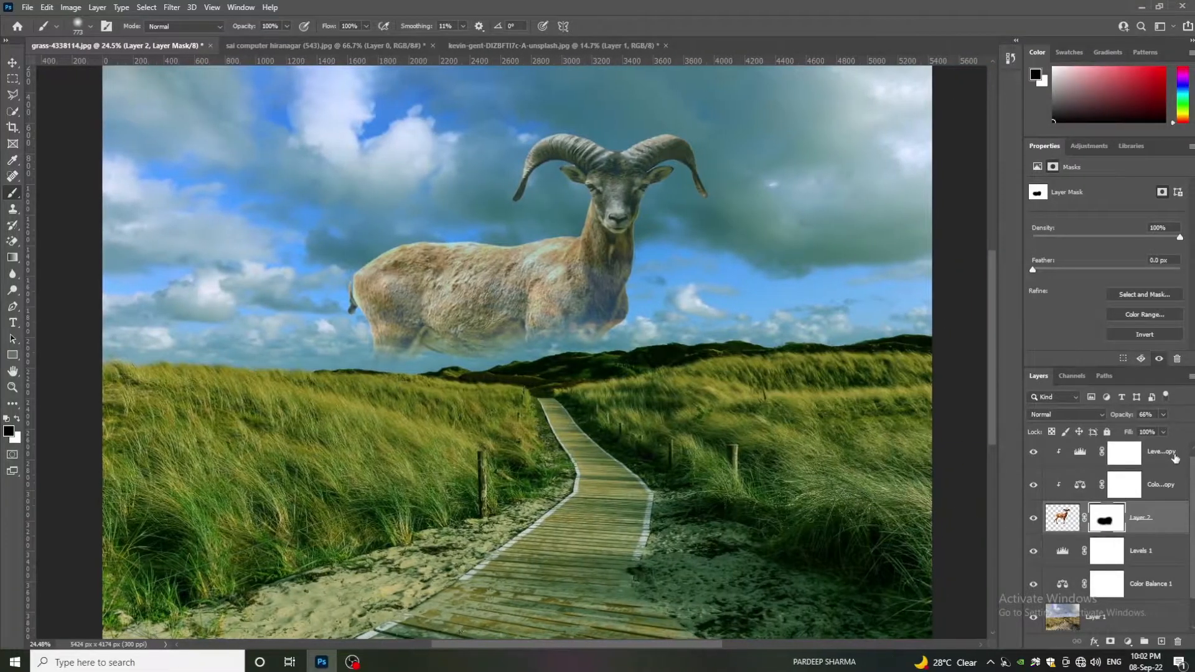
drag(1181, 434, 1173, 434)
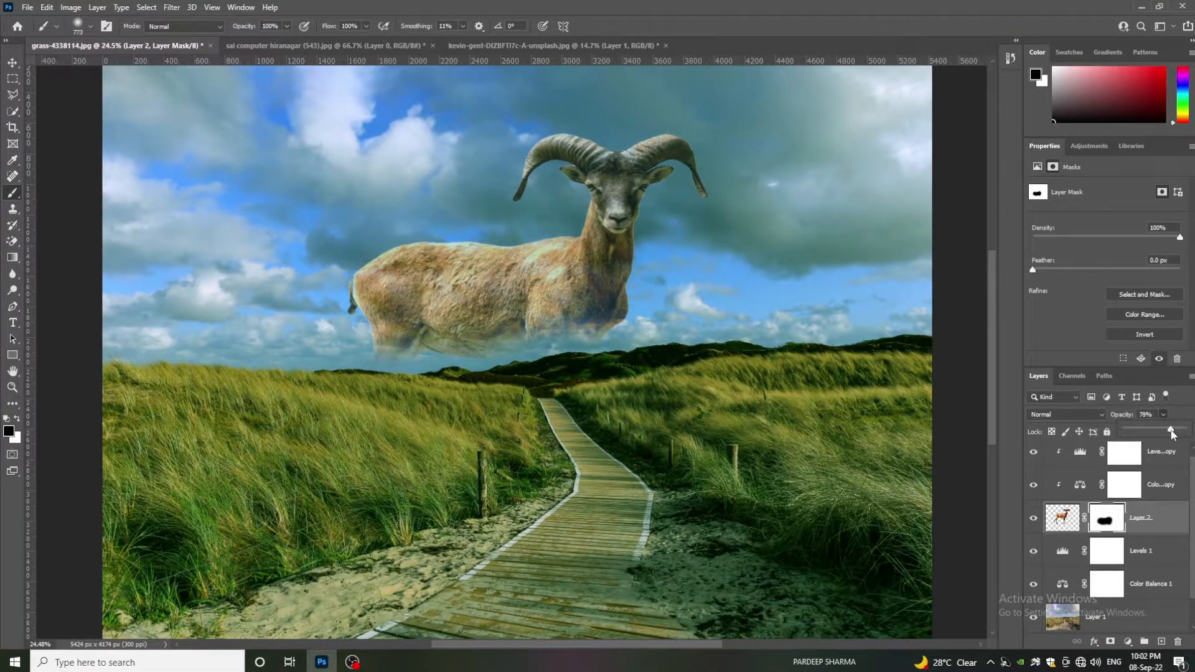
scroll(563, 551, down, 4)
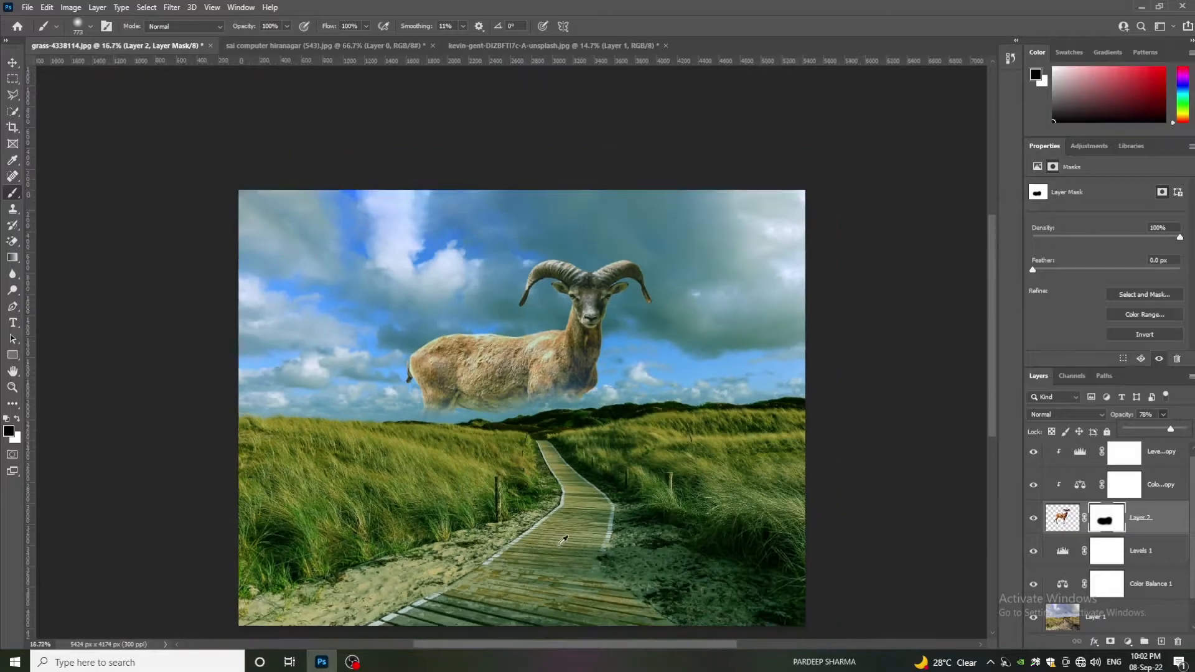
Step: Bring the cut-out of the two walking children from the Unsplash photo document into the landscape as a new layer on top
scroll(565, 547, up, 2)
scroll(565, 547, down, 2)
scroll(565, 547, up, 1)
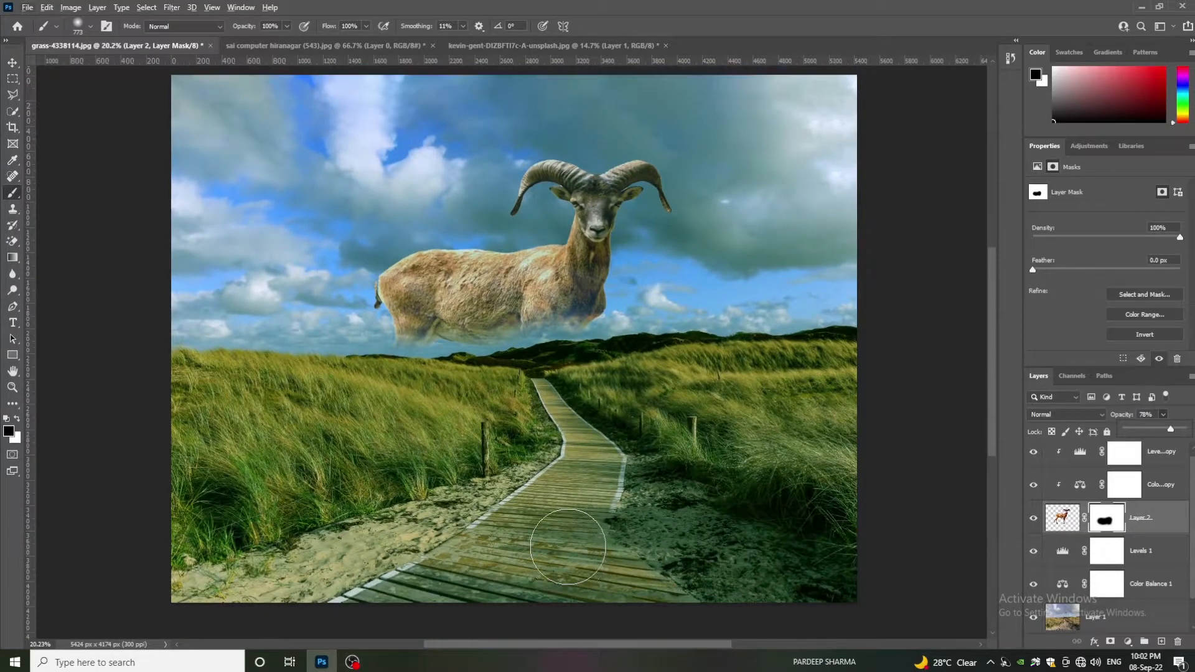
scroll(568, 547, up, 1)
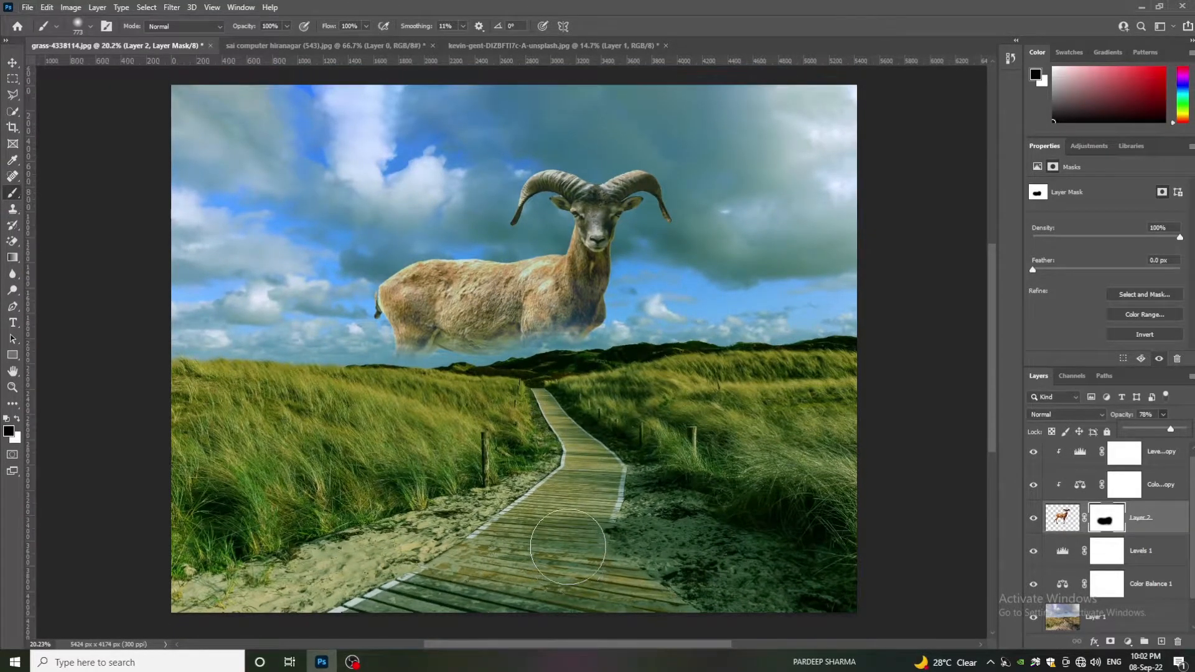
click(490, 45)
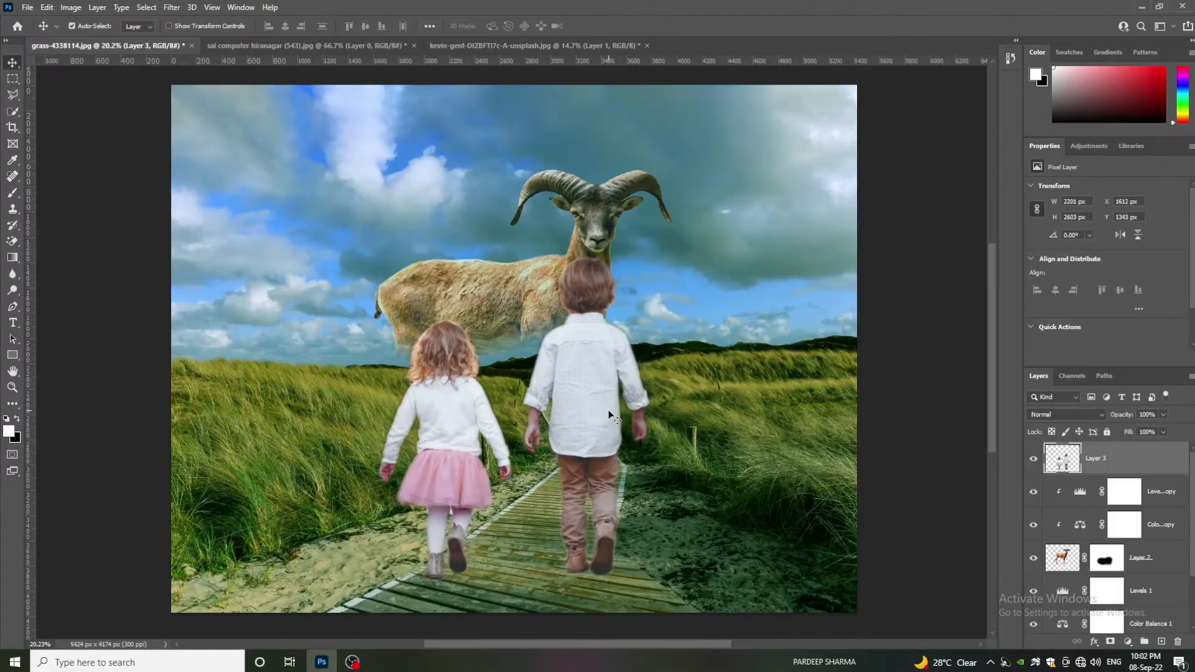
Step: Scale the children down to about 1190 × 1408 px and place them on the boardwalk at about X 2348 px, Y 2306 px
key(ctrl+t)
drag(653, 254, 540, 388)
drag(501, 458, 588, 431)
mouse_move(628, 363)
mouse_down()
mouse_move(598, 400)
mouse_move(620, 391)
mouse_move(614, 381)
mouse_up()
drag(577, 440, 583, 436)
key(Return)
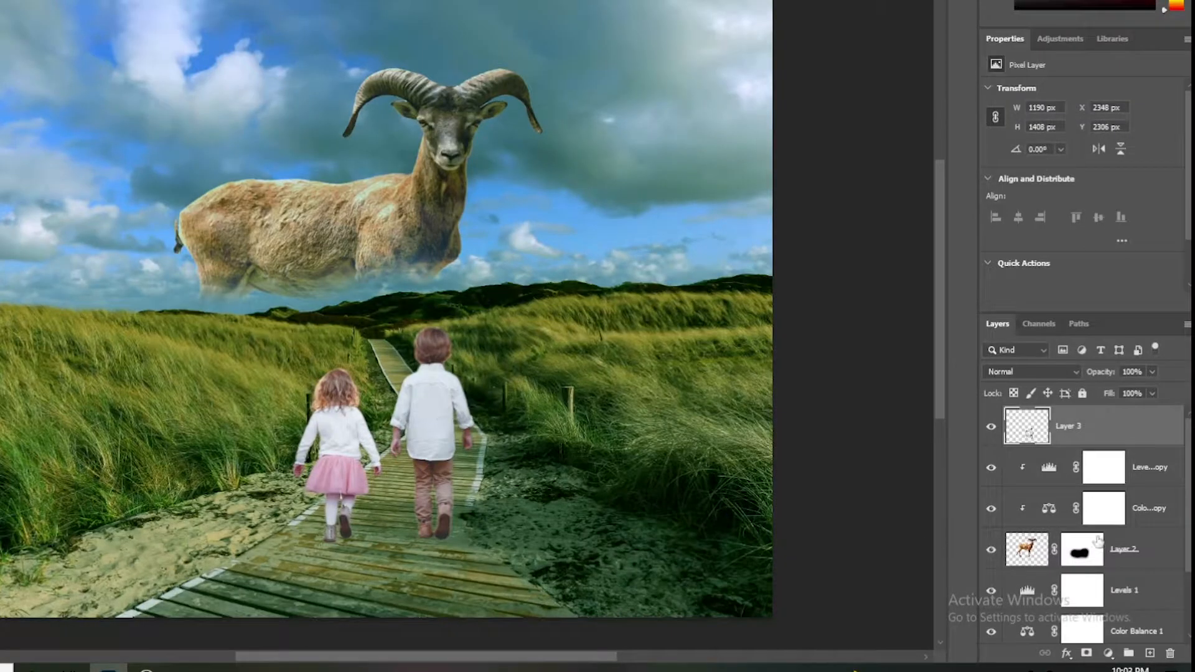
Step: Darken the children with a clipped Levels adjustment at midtones 0.62, and reposition them on the boardwalk at about X 2304 px, Y 2469 px
click(1112, 656)
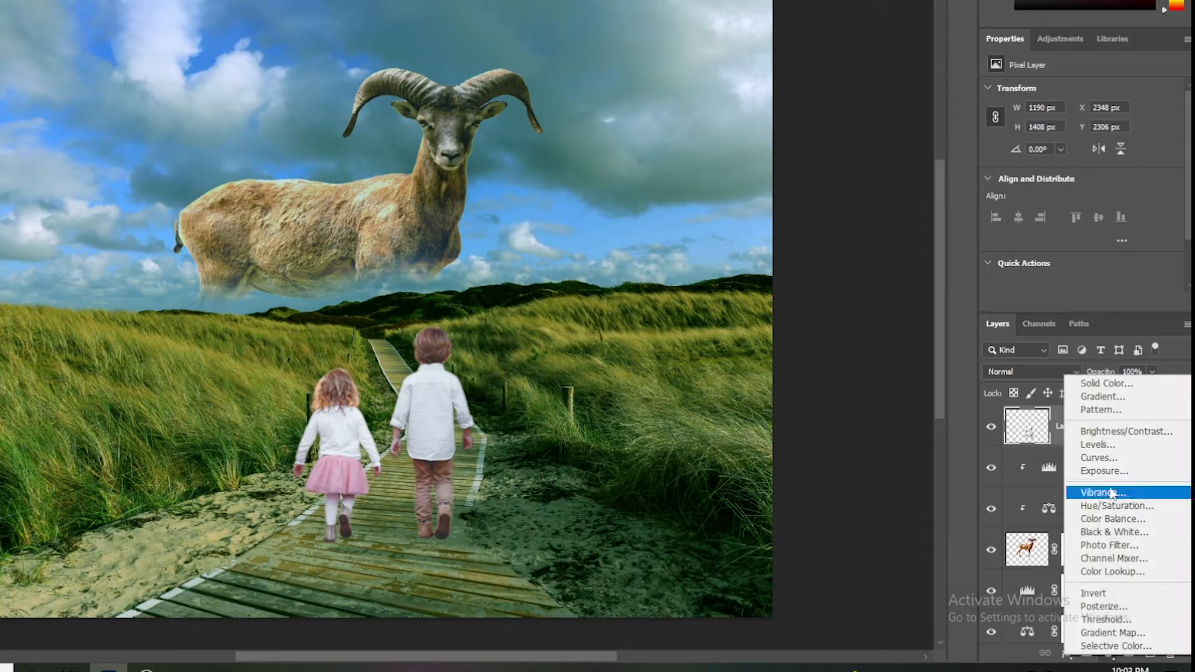
click(1097, 445)
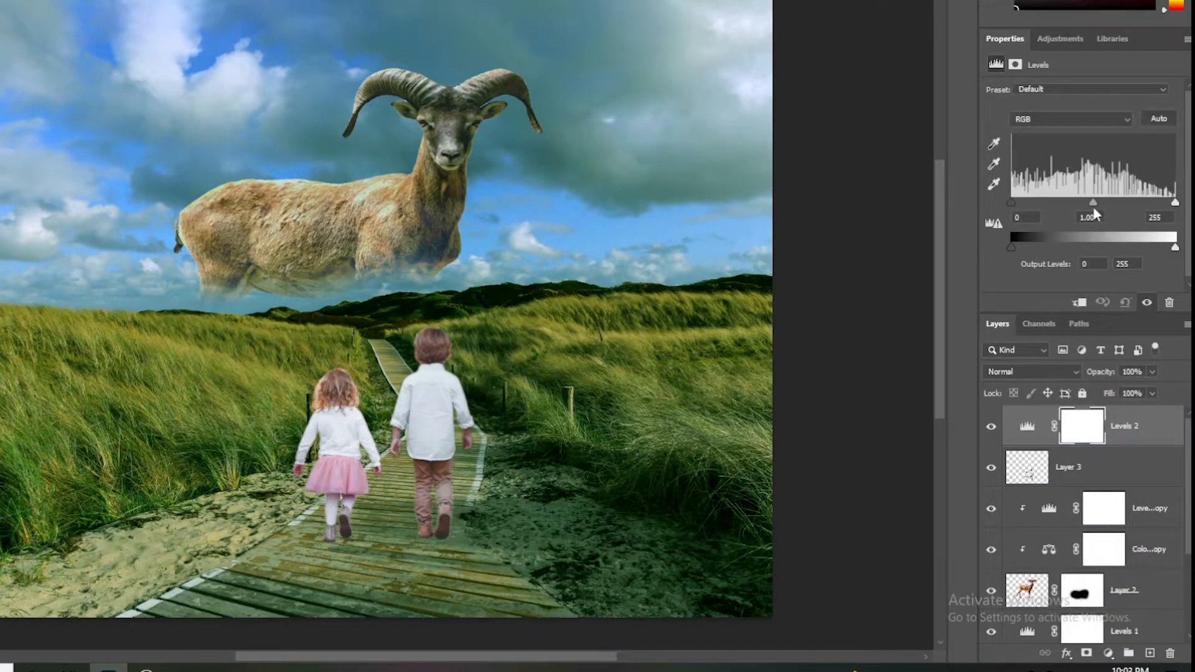
drag(1094, 203, 1101, 201)
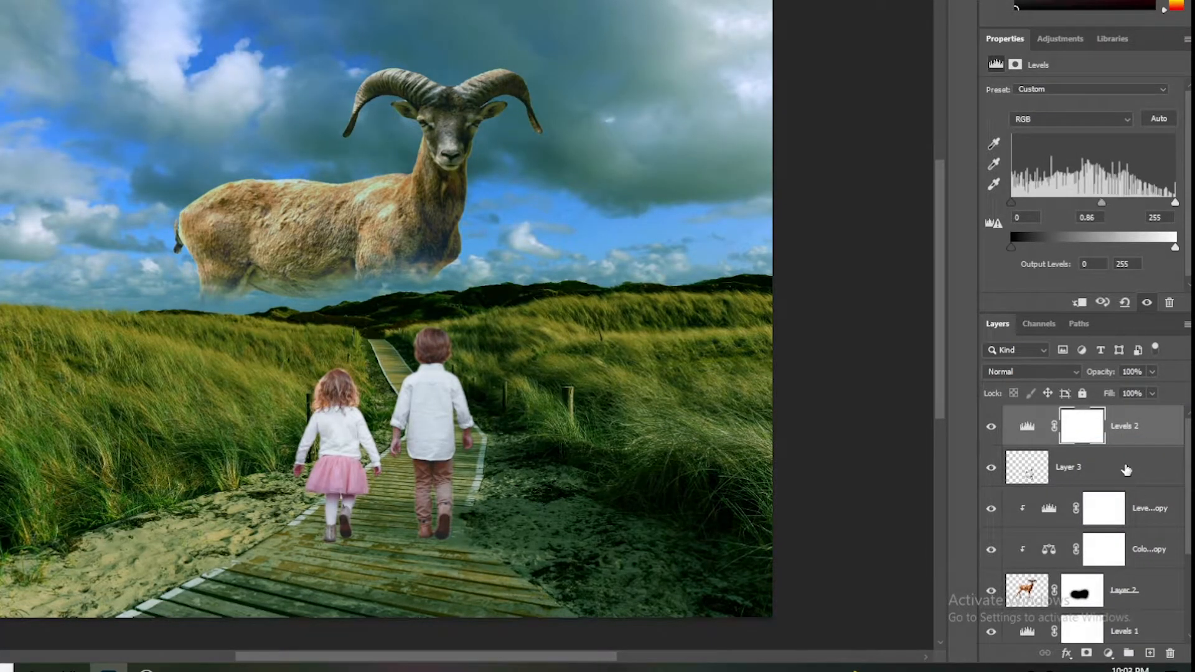
alt+click(1121, 446)
drag(1102, 203, 1116, 206)
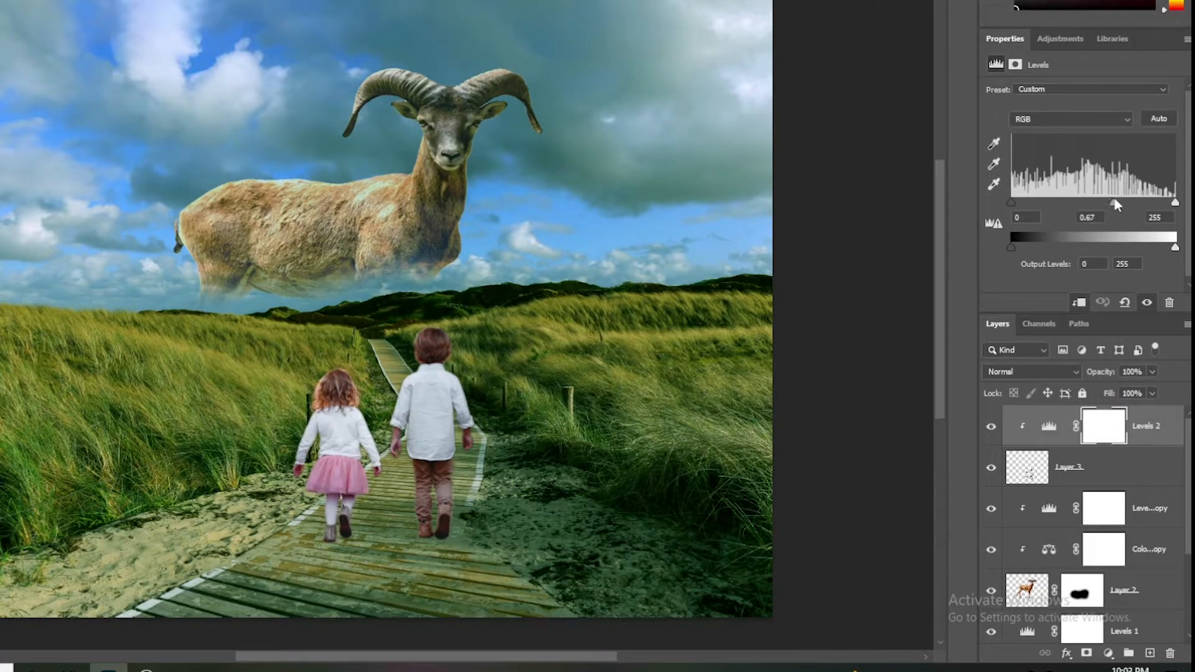
drag(1119, 206, 1121, 205)
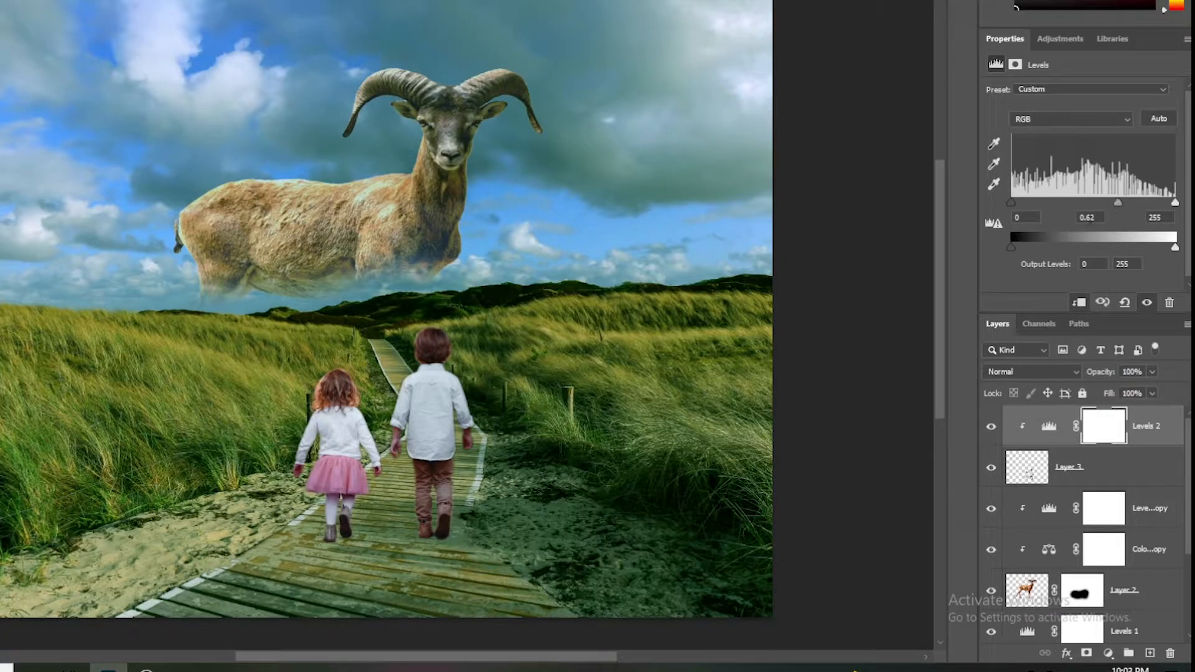
drag(460, 429, 444, 454)
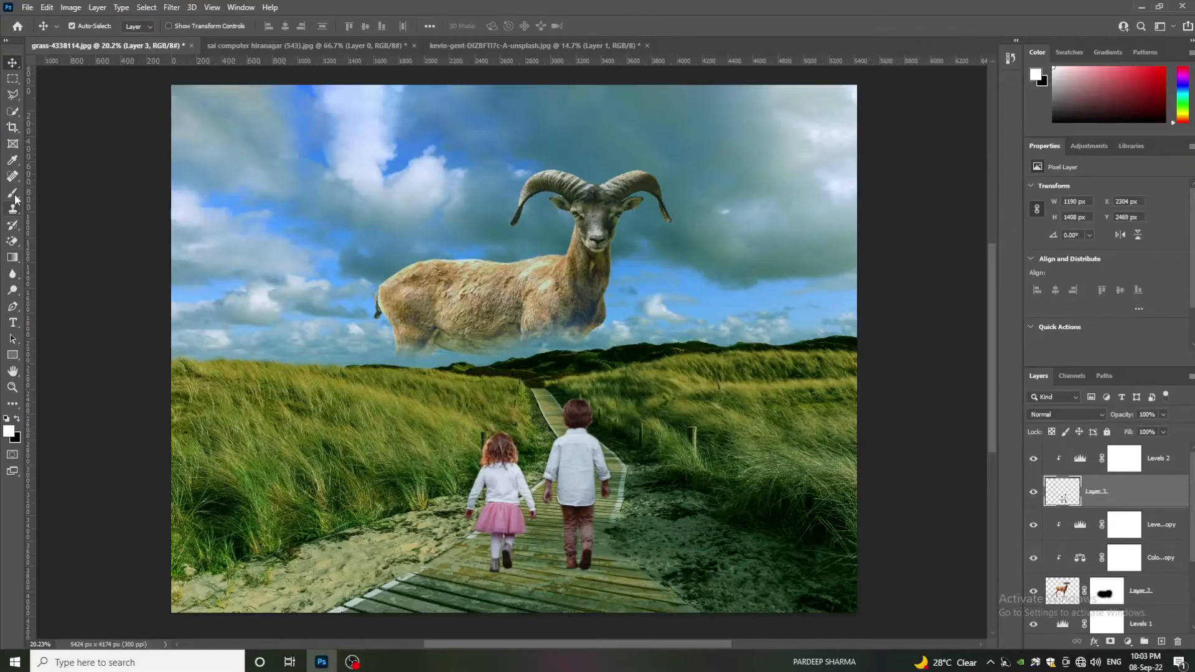
Step: Set up the Brush tool with white as the foreground color and a Lens Flare brush tip
click(13, 193)
click(52, 195)
click(9, 431)
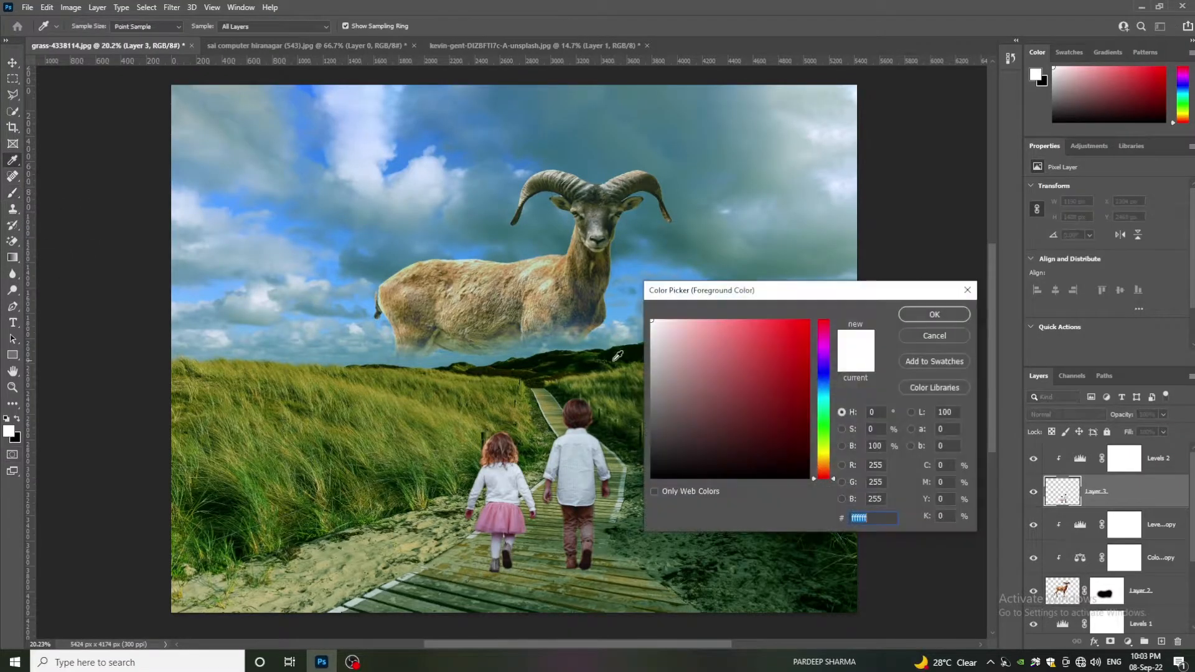
click(935, 314)
click(90, 26)
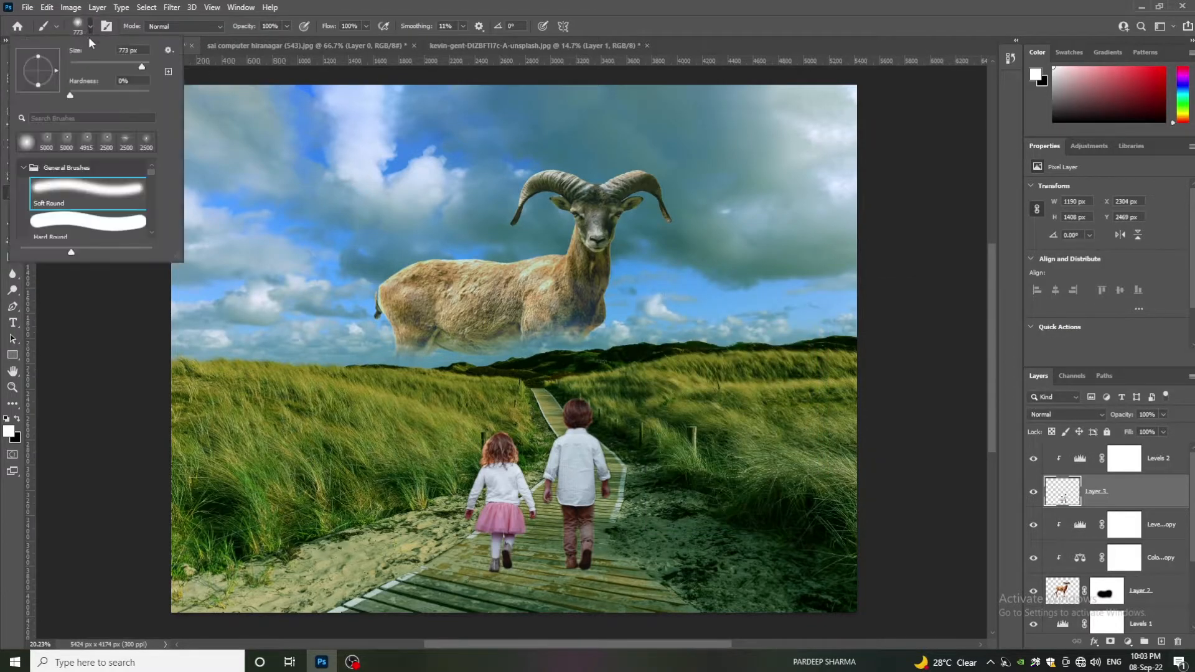
drag(152, 173, 147, 229)
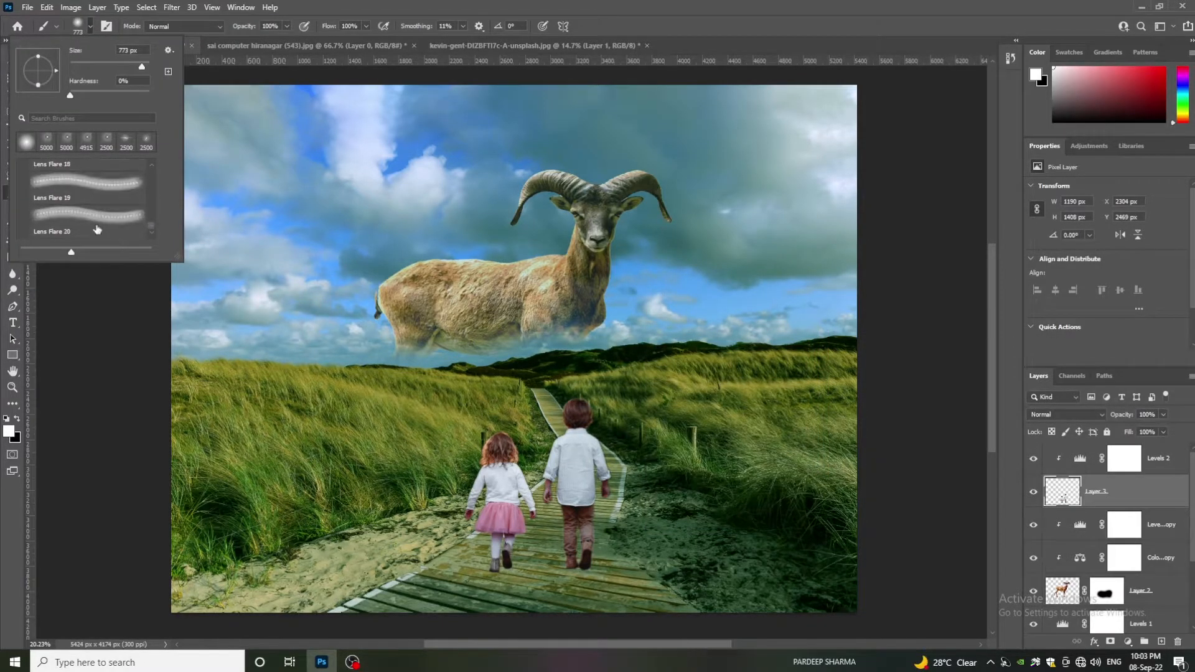
click(82, 200)
key(Return)
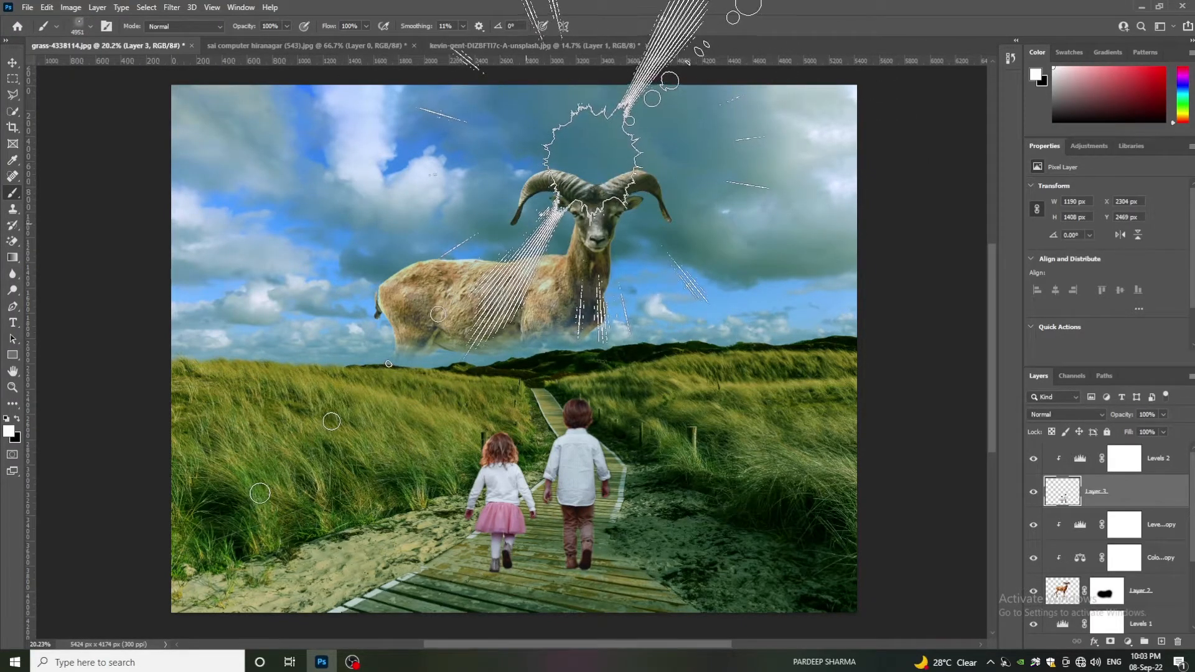
Step: Add a new layer above the children's Levels adjustment and stamp one white lens flare over the ram's head
click(1151, 470)
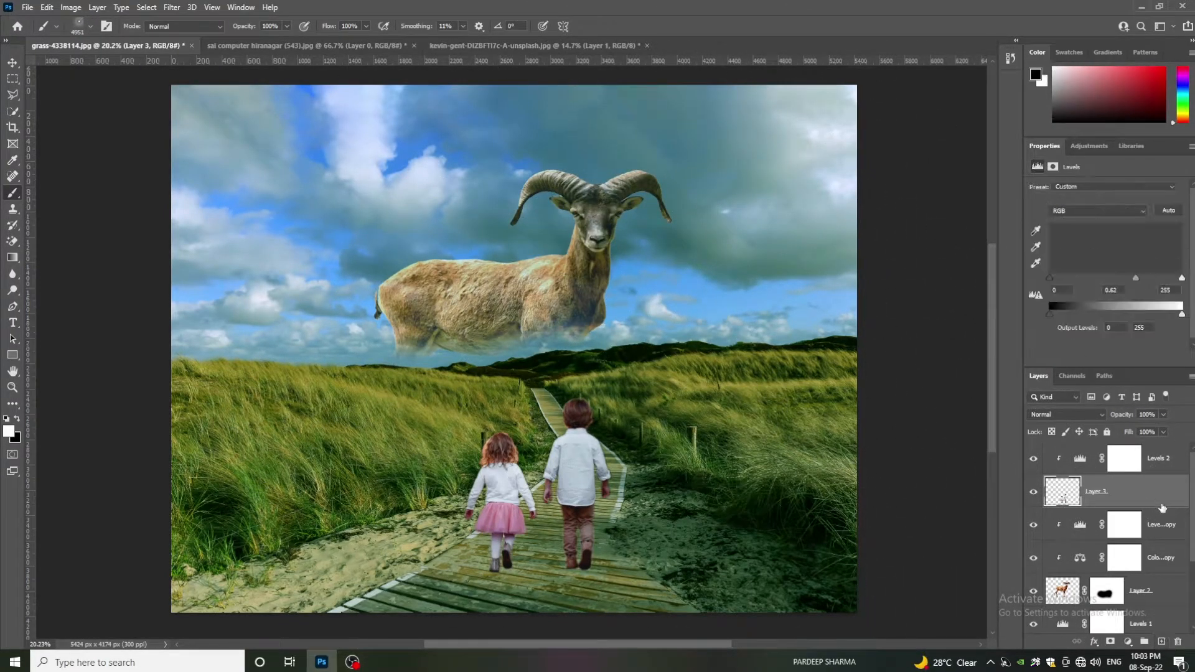
click(1161, 641)
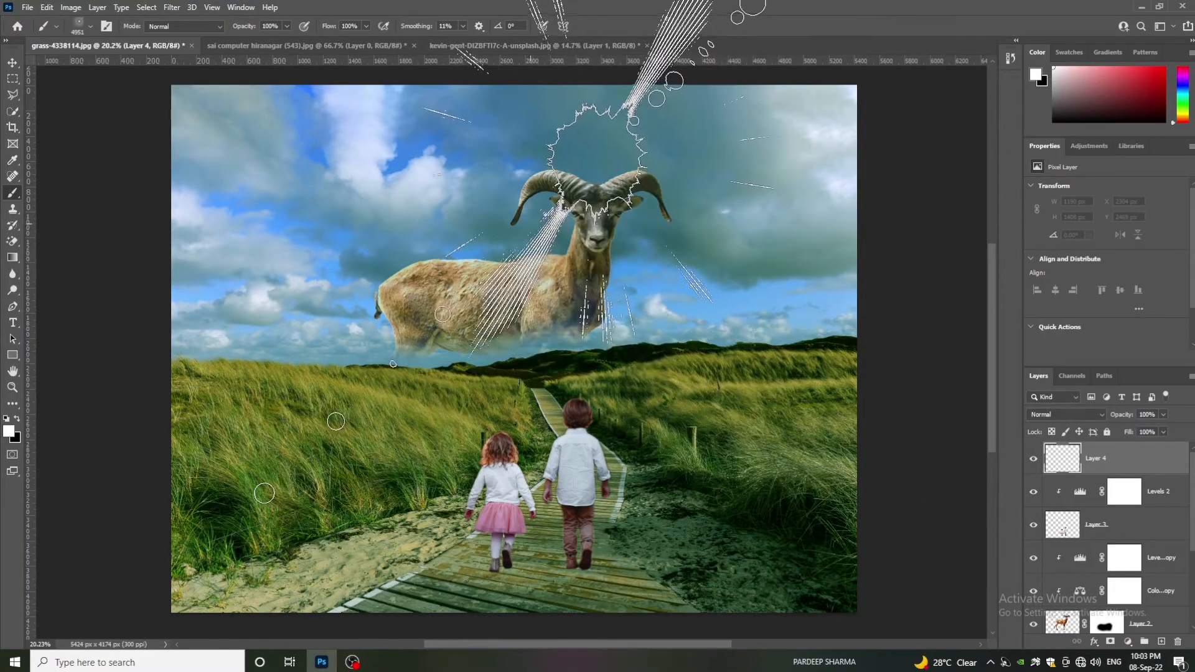
click(596, 163)
click(13, 63)
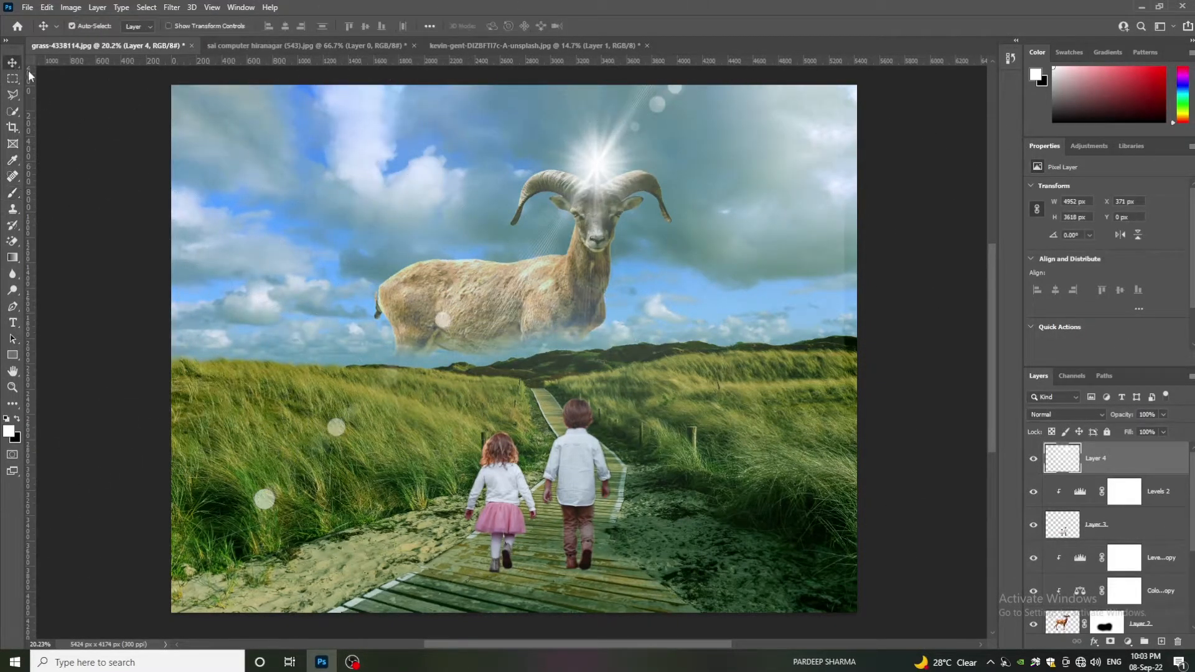
Step: Place the flare layer directly above the ram layer and lower its opacity to 63%
drag(1164, 428, 1153, 430)
drag(592, 181, 593, 179)
drag(1166, 466, 1163, 603)
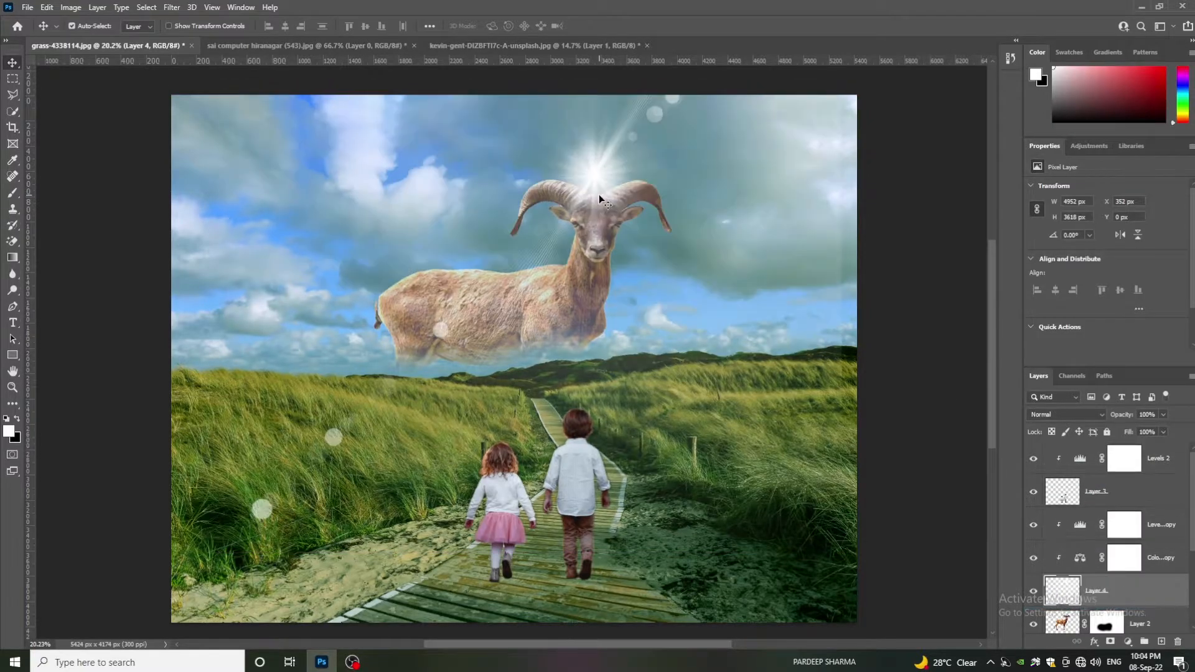
drag(600, 196, 601, 199)
click(1163, 415)
drag(1150, 428, 1148, 431)
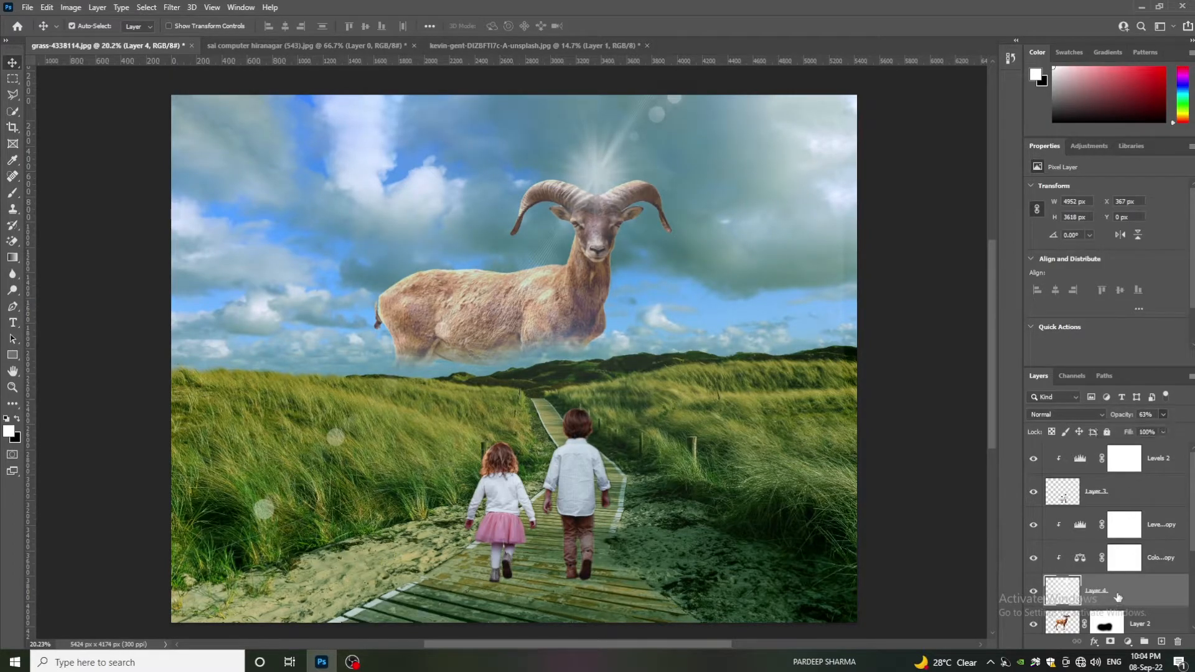
Step: Add a layer mask to the flare layer and prepare a black Soft Round brush of about 294 px
click(1111, 642)
key(b)
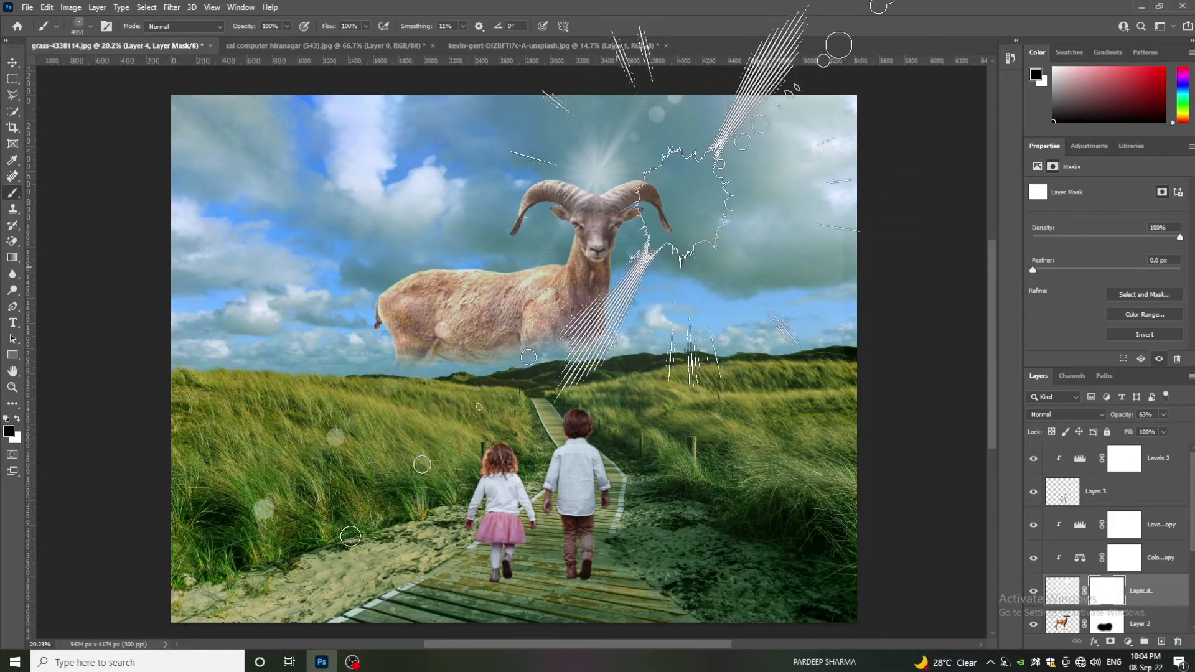
click(90, 27)
drag(150, 218, 150, 165)
click(81, 191)
alt+right_click(602, 350)
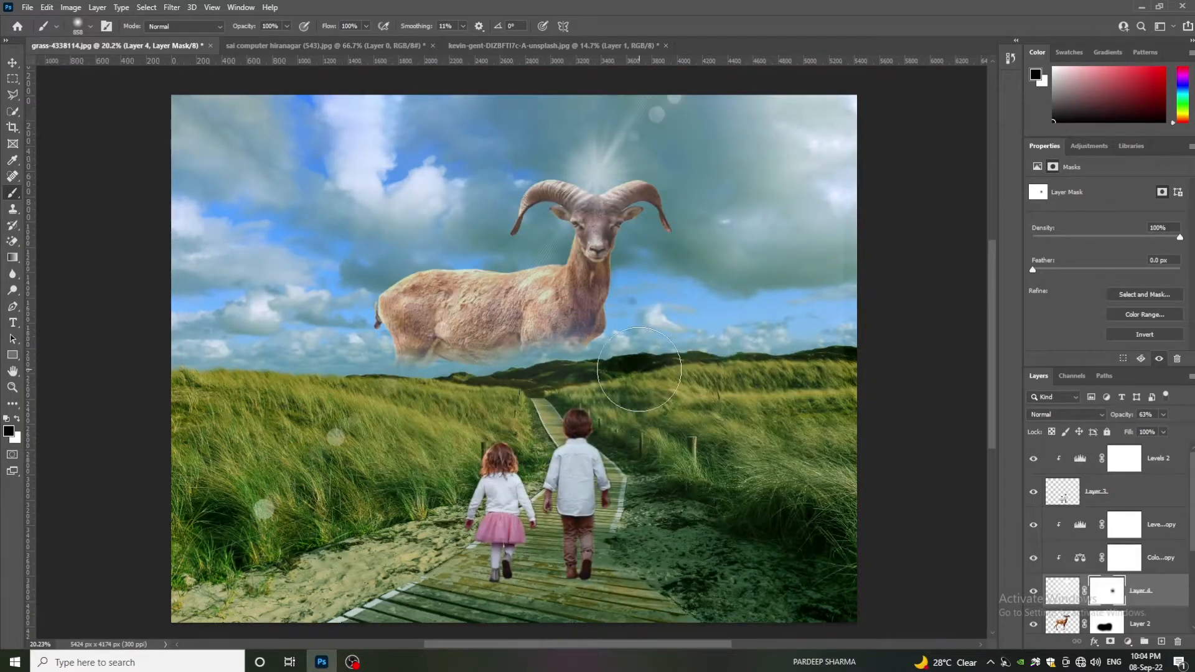
alt+right_click(600, 323)
alt+right_click(603, 228)
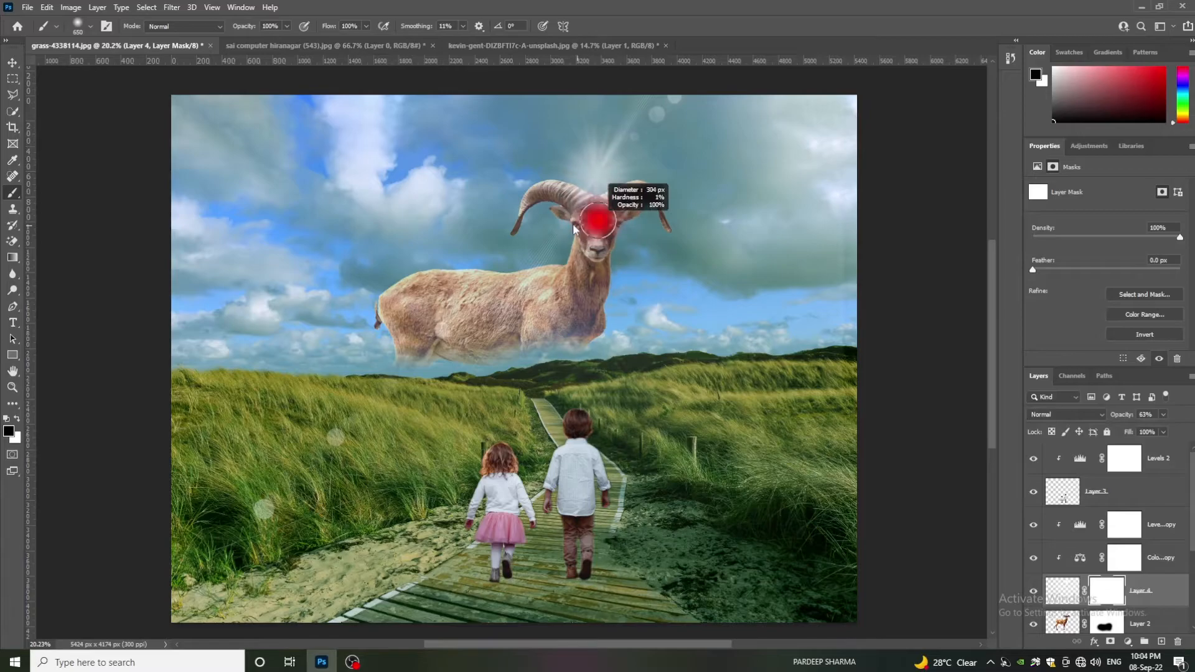
Step: Set the brush flow to 35% and paint black on the flare mask to clear the haze from the ram's face and horns
click(367, 26)
drag(347, 45, 329, 41)
scroll(525, 227, up, 3)
mouse_move(603, 220)
mouse_down()
mouse_move(626, 212)
mouse_move(615, 201)
mouse_move(631, 207)
mouse_move(609, 203)
mouse_move(625, 216)
mouse_move(585, 185)
mouse_move(647, 199)
mouse_up()
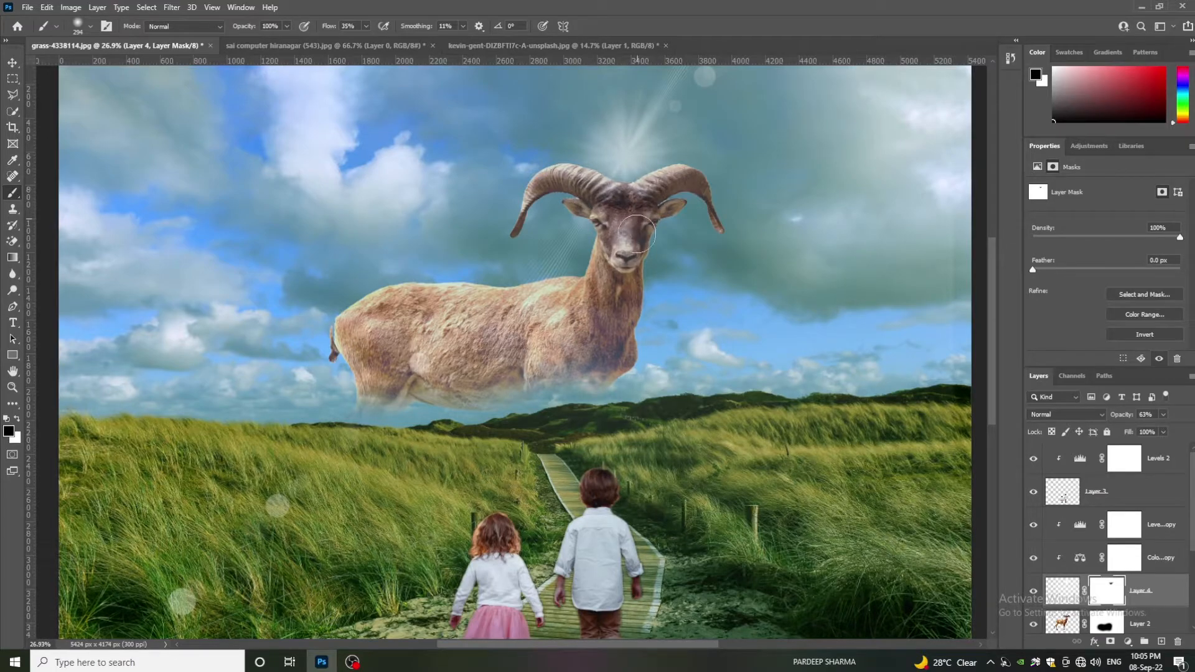
scroll(630, 265, down, 2)
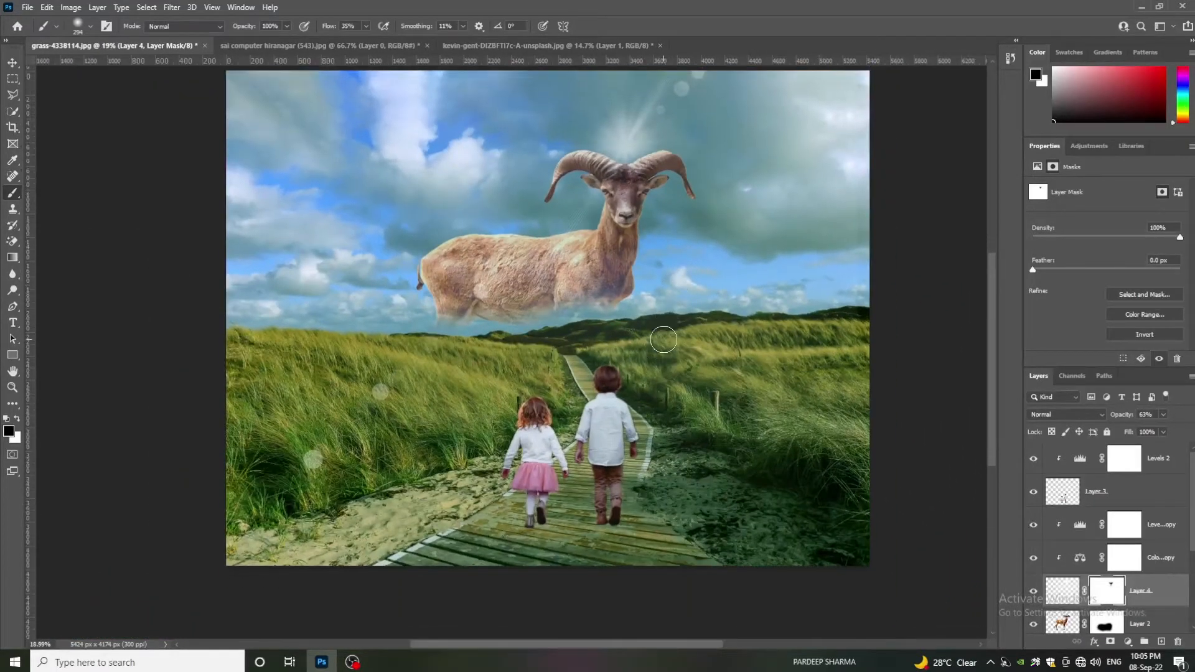
Step: Duplicate the children layer, load the copy's outline as a selection, and fill it with black
click(12, 63)
click(1079, 496)
key(ctrl+j)
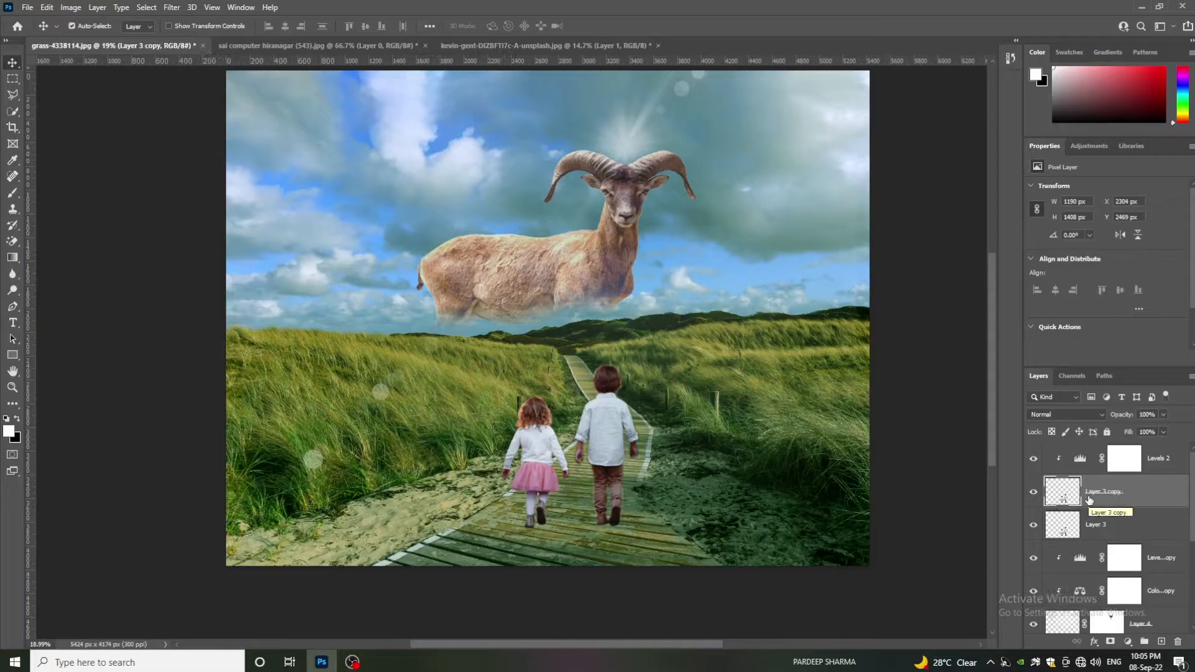
ctrl+click(1063, 491)
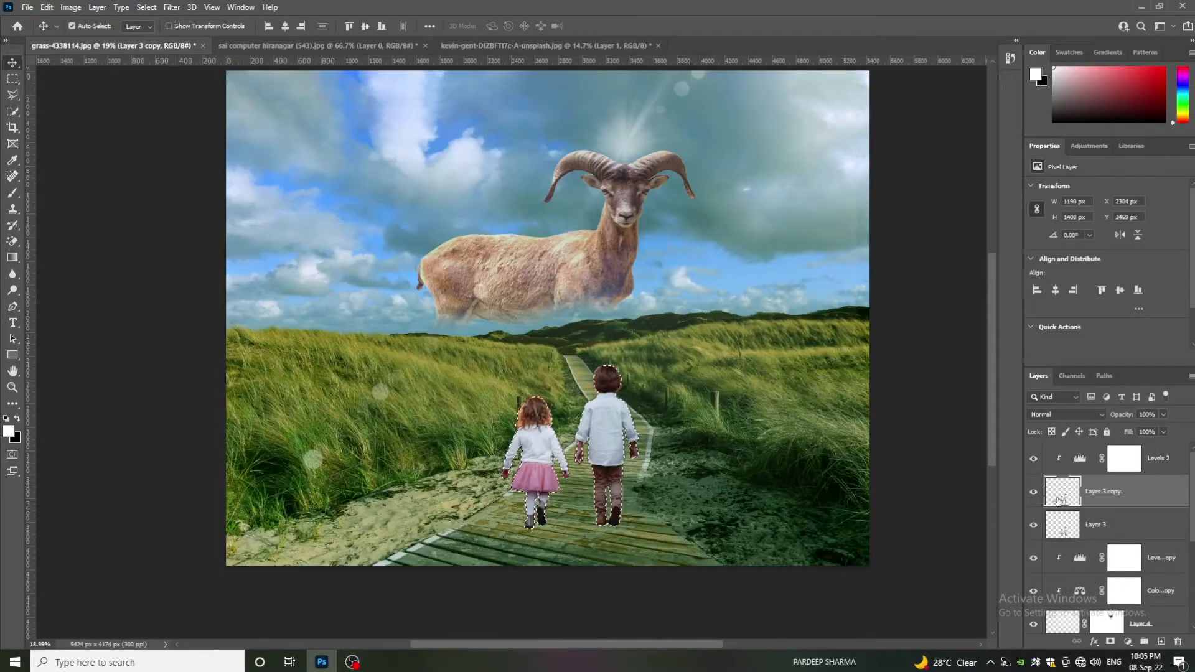
key(ctrl+BackSpace)
Step: Flip the black silhouettes vertically, move them below the children's feet as a shadow, and deselect
key(ctrl+t)
right_click(598, 443)
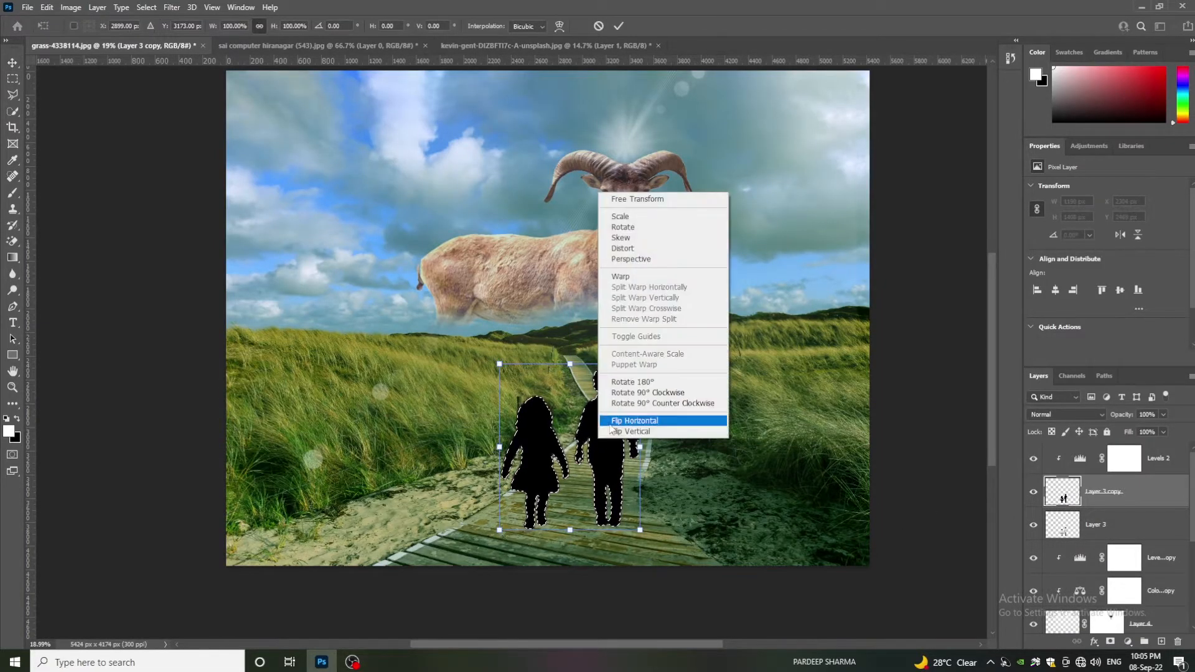
click(681, 419)
drag(610, 461, 608, 596)
key(Return)
key(ctrl+d)
Step: Lower the shadow layer's opacity to 51% and add a layer mask that hides the shadow over the children's lower legs and boots
drag(1161, 430, 1140, 434)
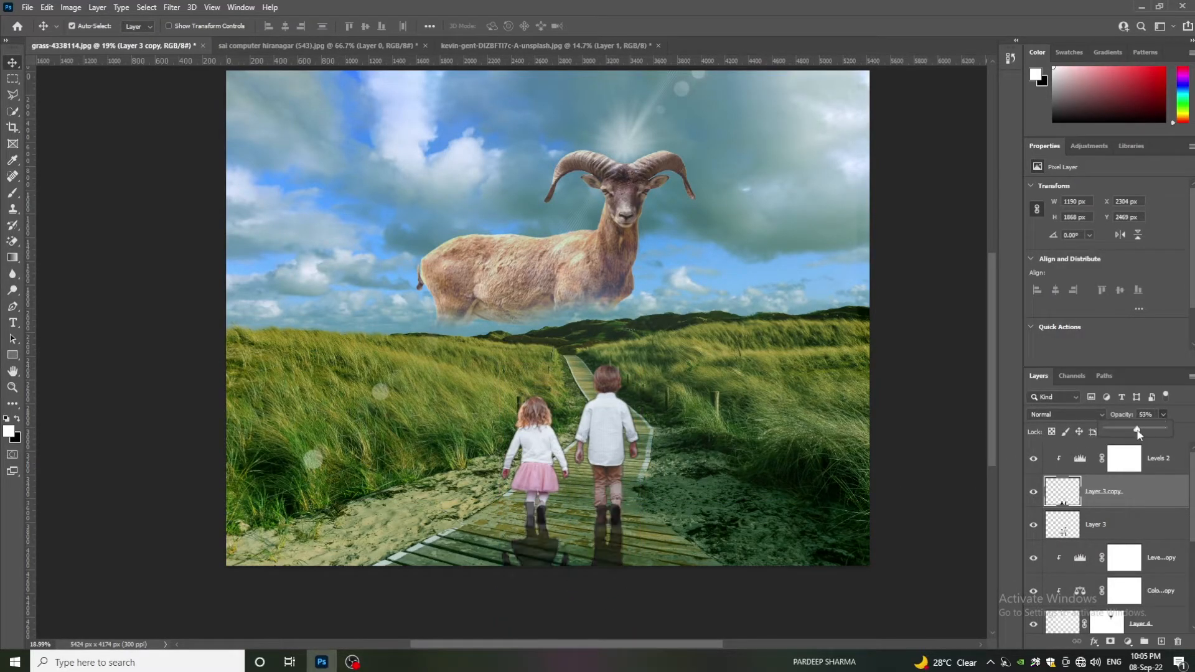
scroll(630, 507, up, 5)
scroll(630, 506, down, 2)
click(1110, 642)
key(b)
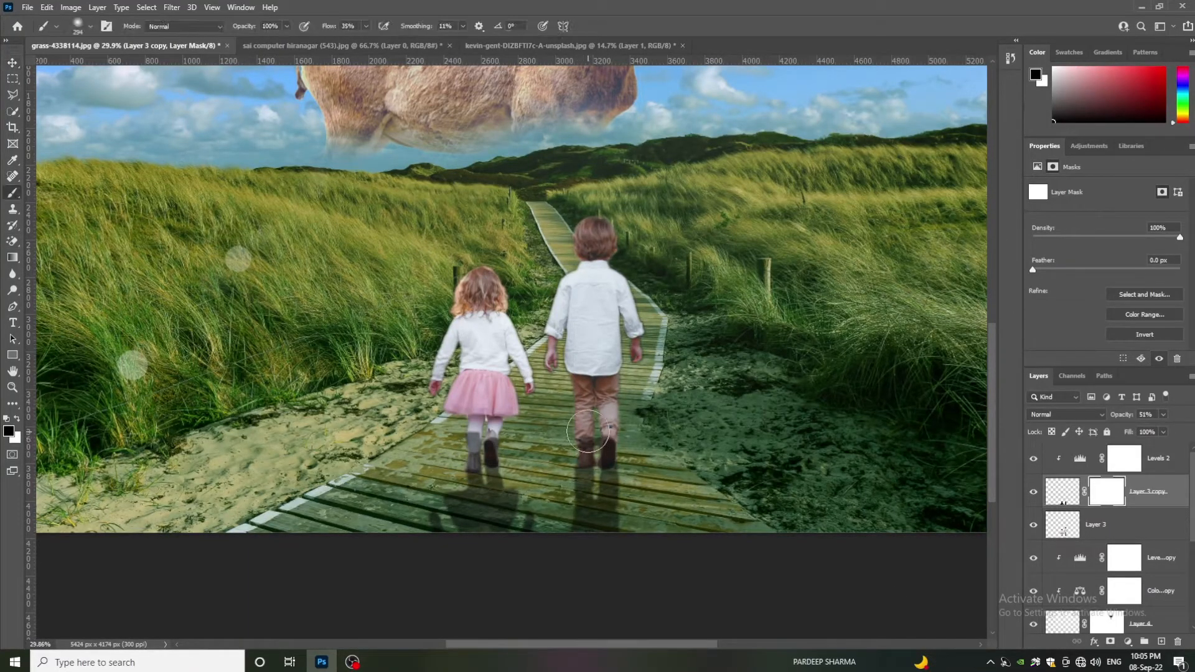
mouse_move(471, 429)
mouse_down()
mouse_move(513, 429)
mouse_move(473, 440)
mouse_up()
mouse_move(604, 430)
mouse_down()
mouse_move(621, 449)
mouse_move(592, 442)
mouse_up()
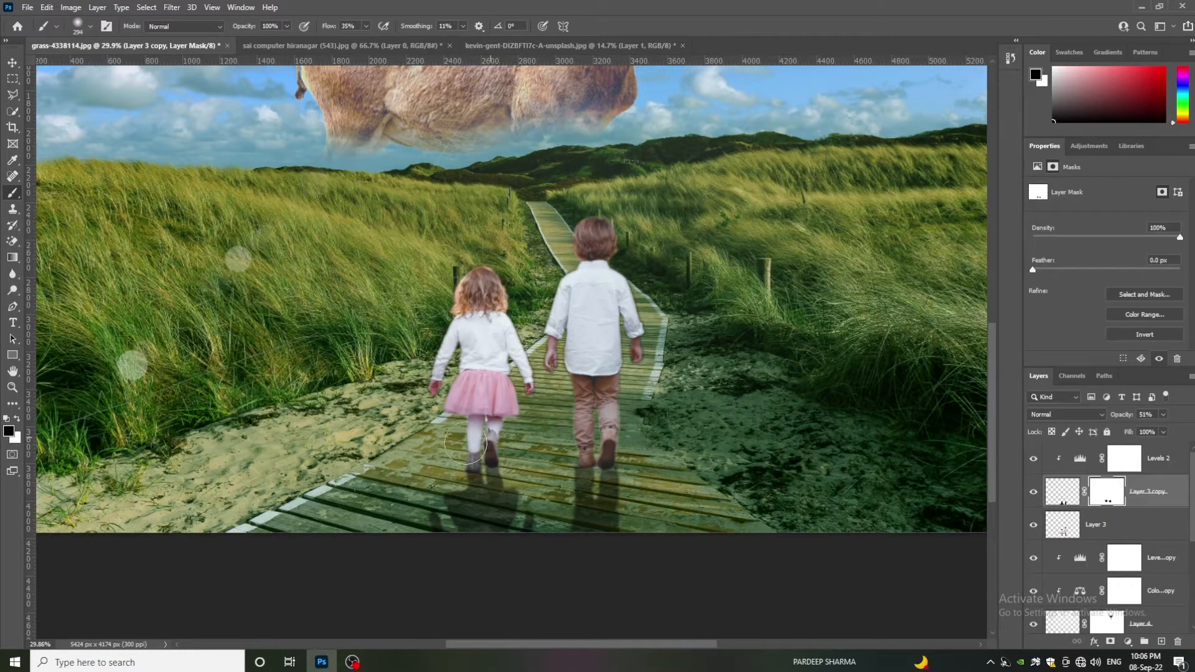
Step: Reduce the shadow layer's opacity further so the shadow sits more faintly on the boardwalk
drag(1161, 426, 1152, 429)
scroll(809, 427, up, 5)
scroll(826, 436, down, 2)
drag(635, 643, 681, 644)
scroll(661, 568, up, 4)
Step: Add a Color Balance adjustment above all layers and shift the whole scene toward cooler cyan tones
click(1164, 461)
click(1128, 642)
click(1117, 533)
drag(1090, 255, 1076, 217)
click(1084, 189)
click(1082, 198)
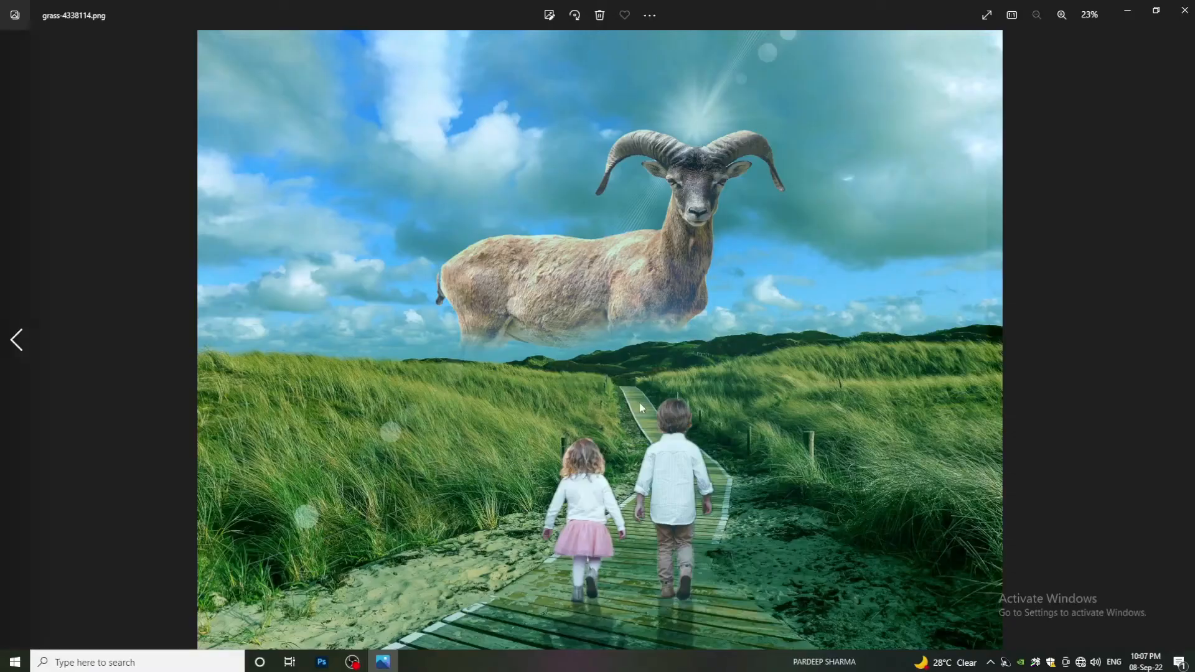
Step: Inspect the children and the ram up close in the exported grass-4338114.png, and close the image viewer
scroll(590, 295, up, 5)
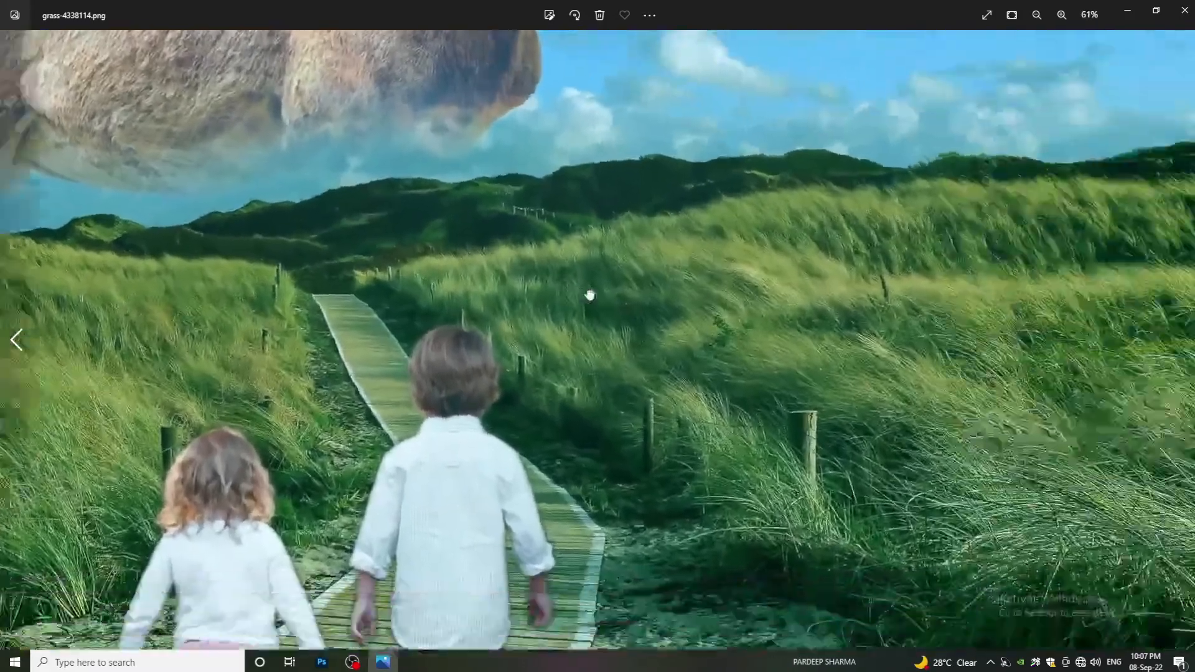
drag(590, 295, 715, 506)
scroll(710, 505, down, 2)
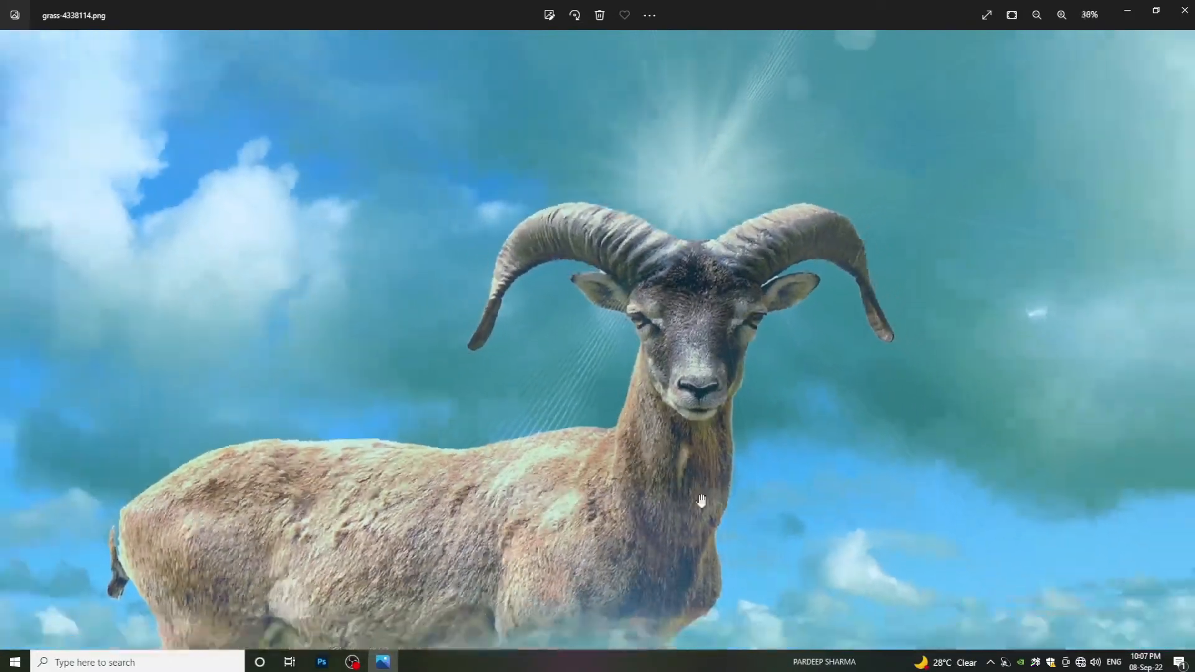
scroll(710, 504, down, 2)
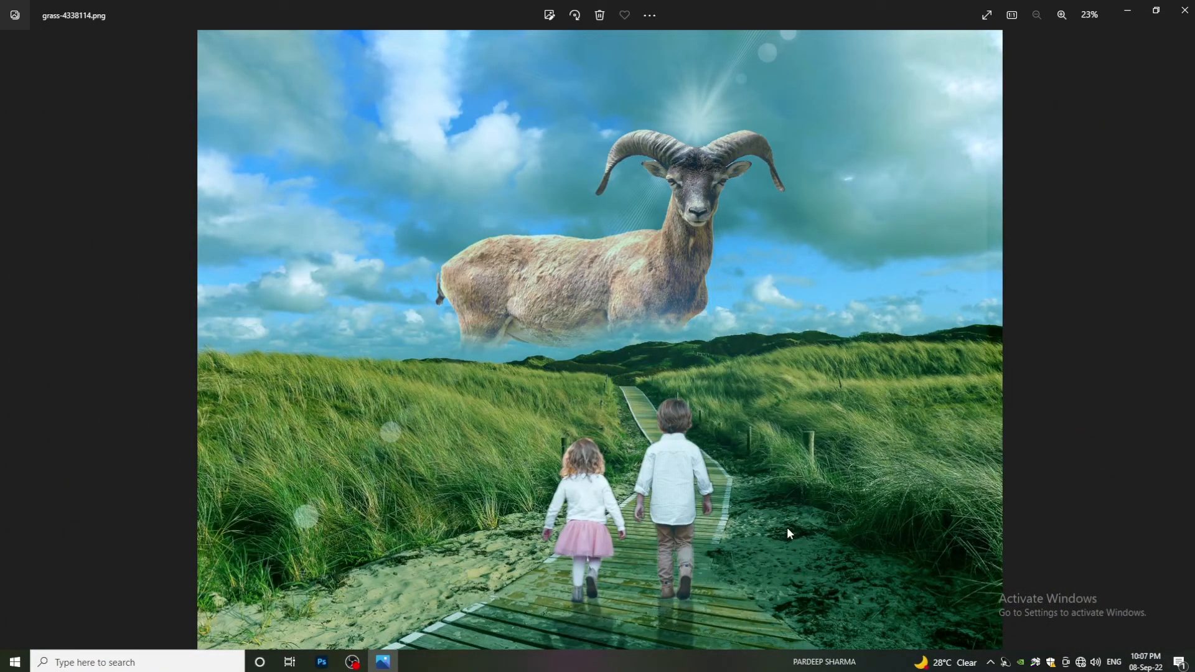
click(1185, 10)
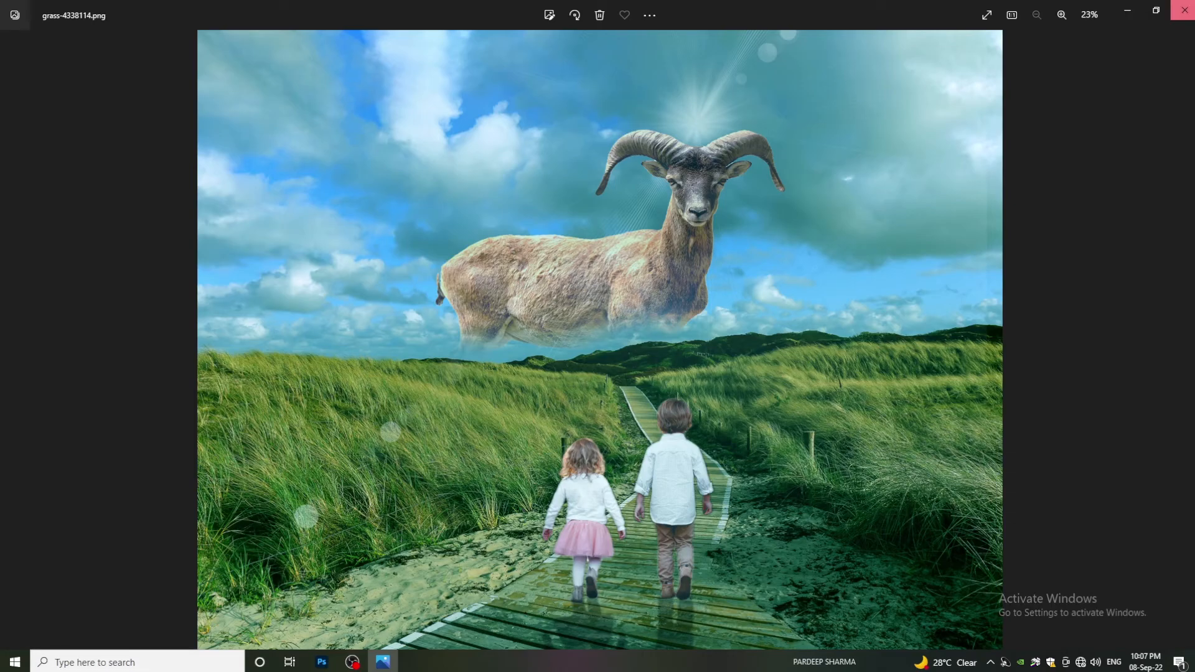